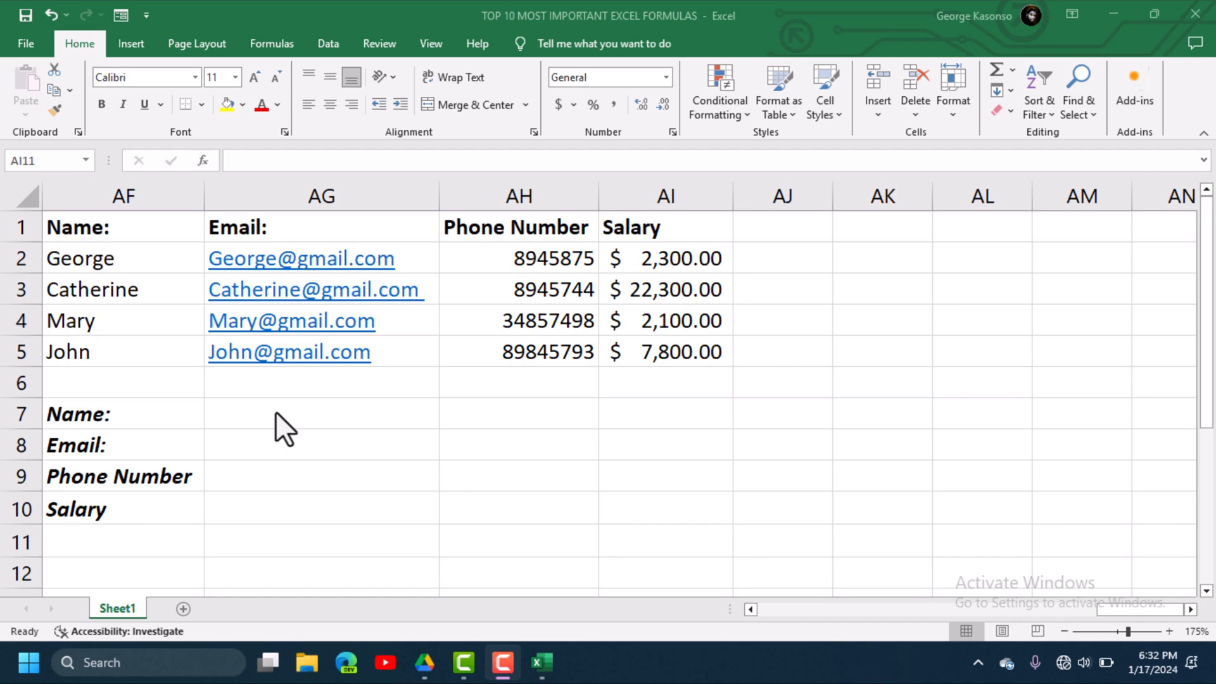
pyautogui.click(294, 413)
pyautogui.click(307, 443)
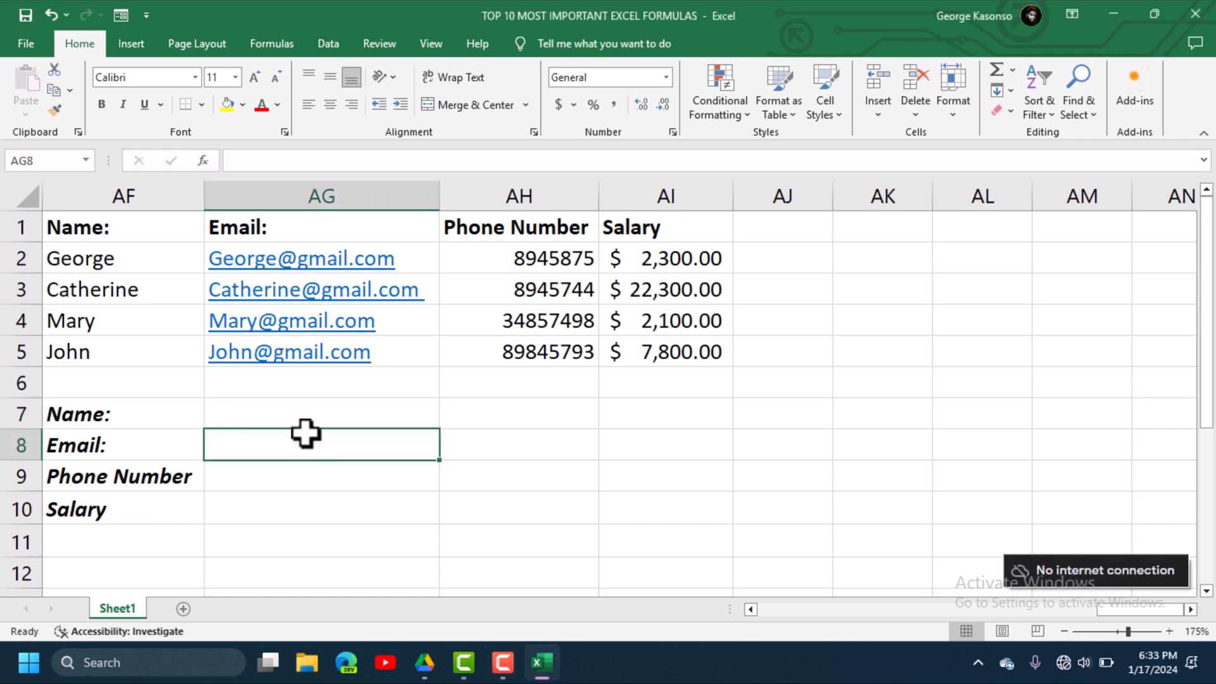
pyautogui.click(320, 420)
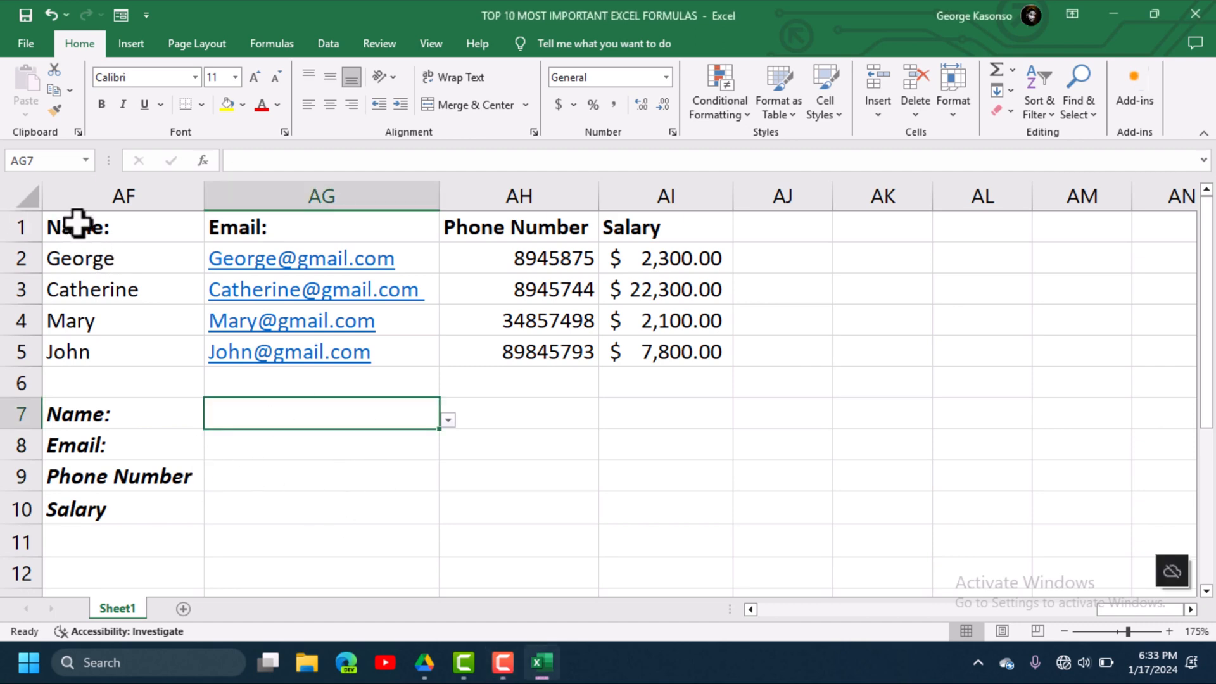
# Step: Convert the contact and salary range AF1:AI5 into a table with headers
pyautogui.moveTo(62, 225); pyautogui.dragTo(690, 351)
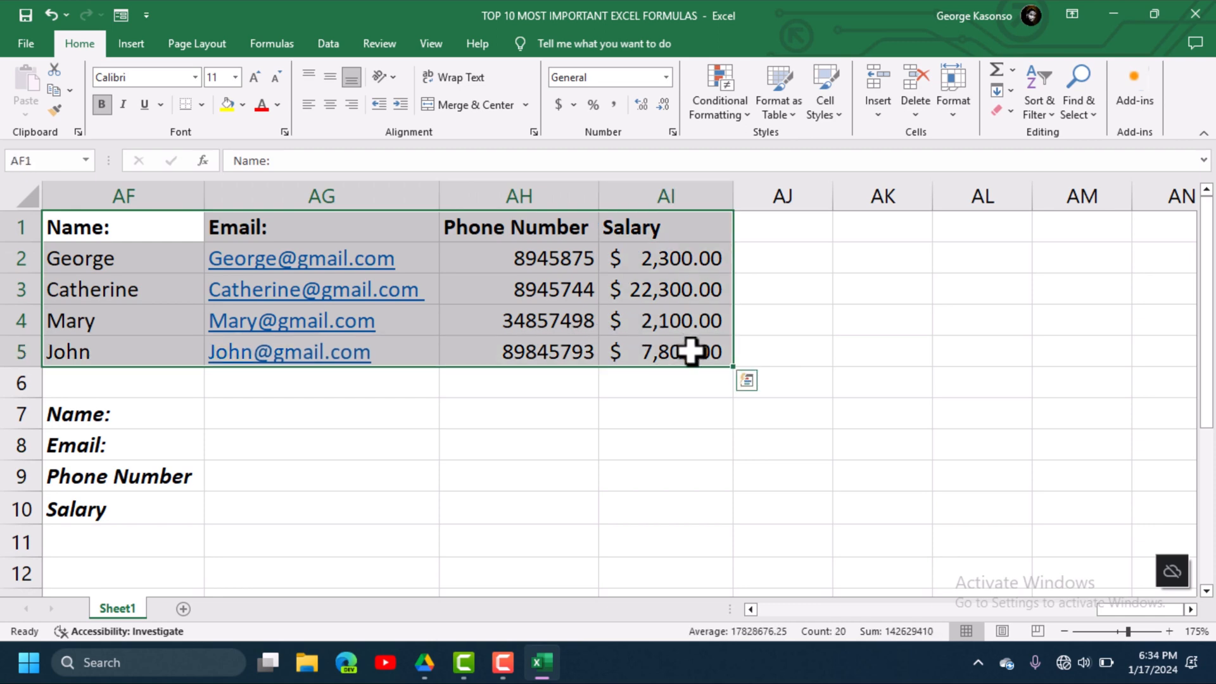
pyautogui.hotkey('ctrl', 't')
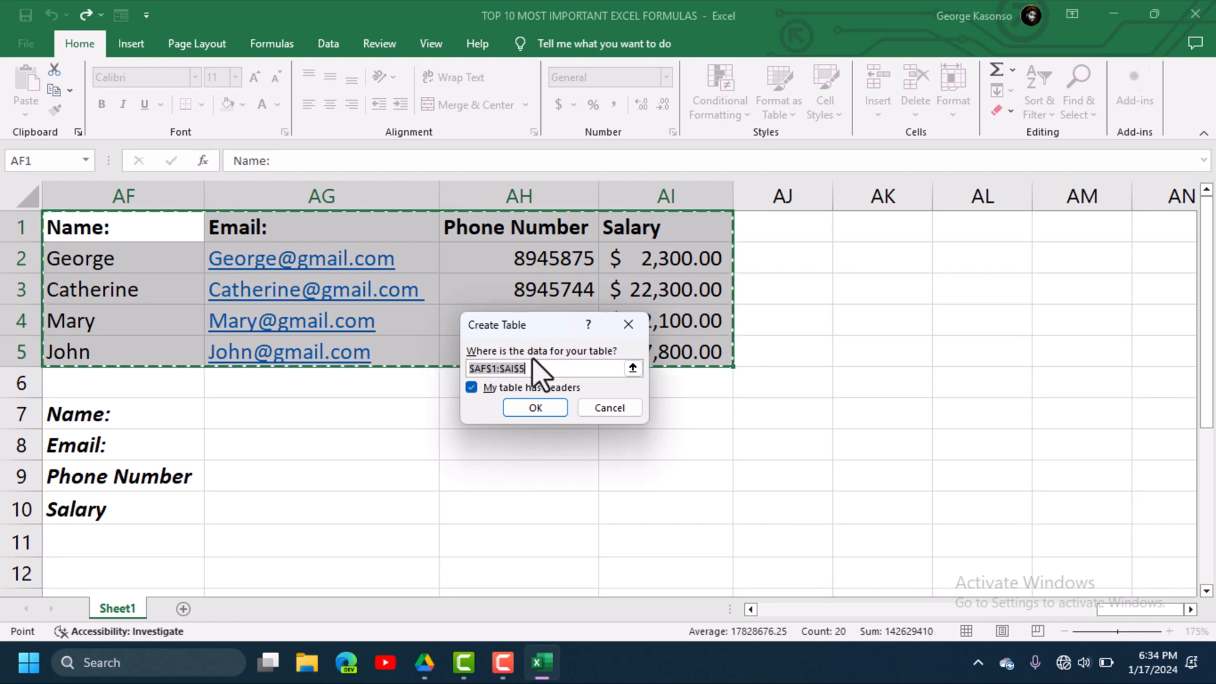
pyautogui.click(532, 408)
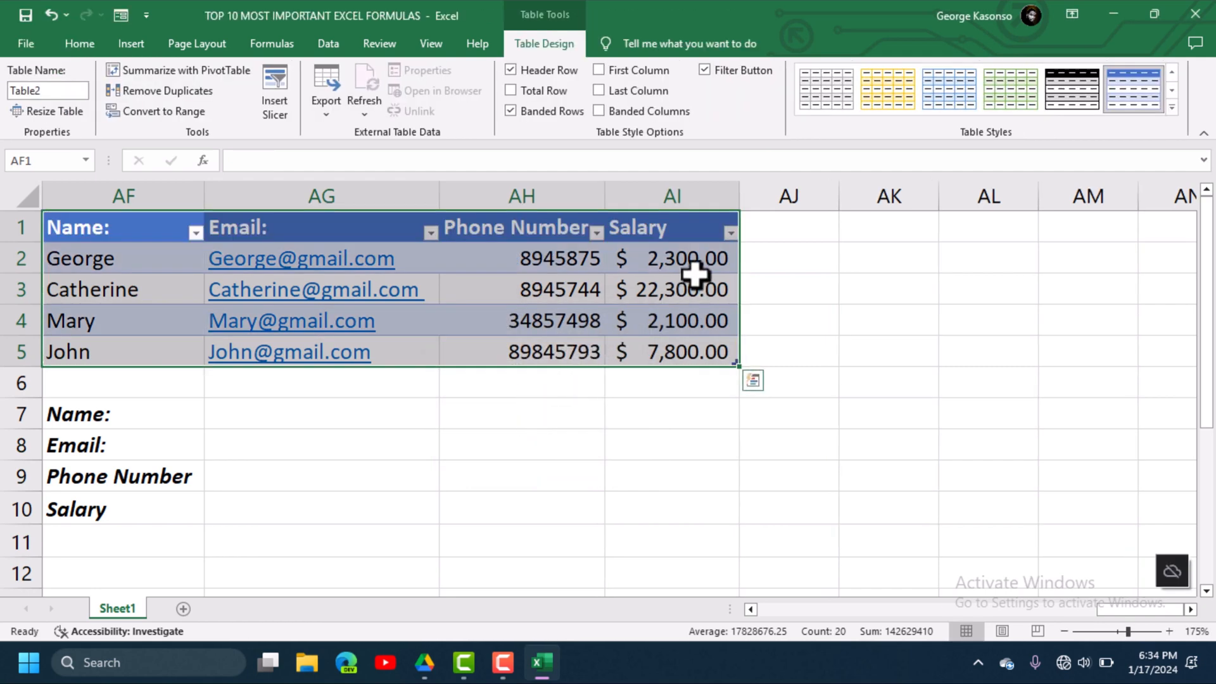
pyautogui.click(527, 419)
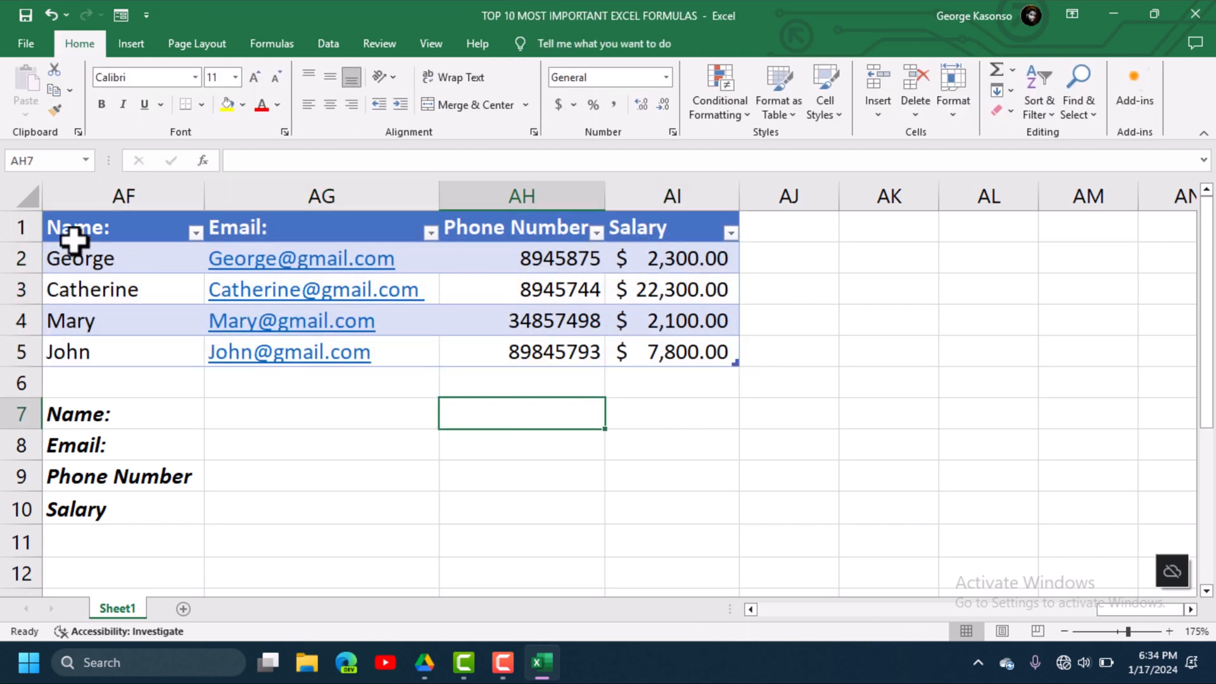
# Step: Apply the black-header table style with banded rows to the whole contact table AF1:AI5
pyautogui.moveTo(73, 239); pyautogui.dragTo(694, 360)
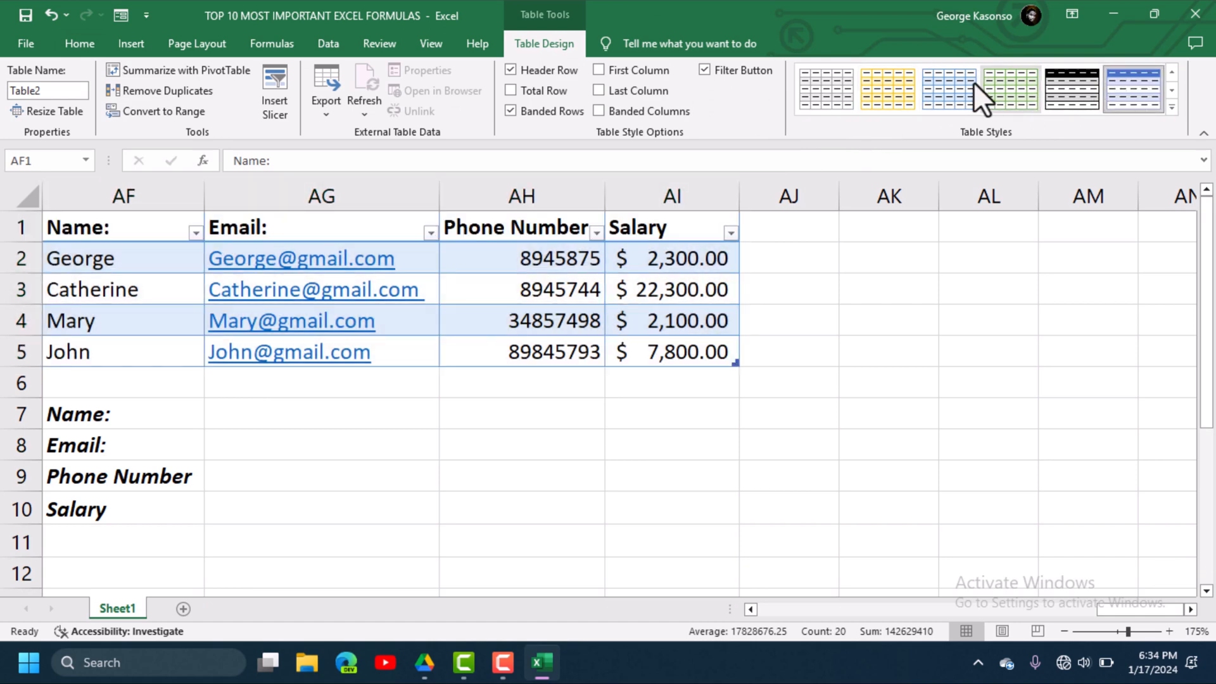
pyautogui.click(1072, 82)
pyautogui.click(731, 416)
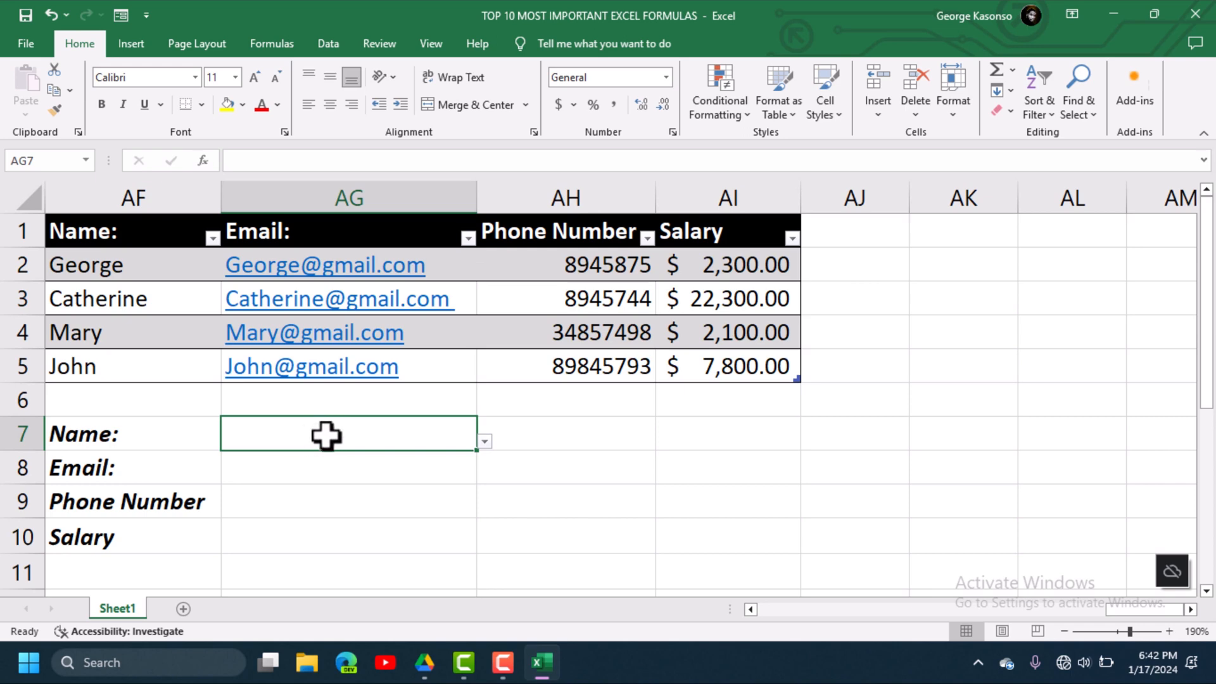
pyautogui.click(86, 466)
pyautogui.click(323, 429)
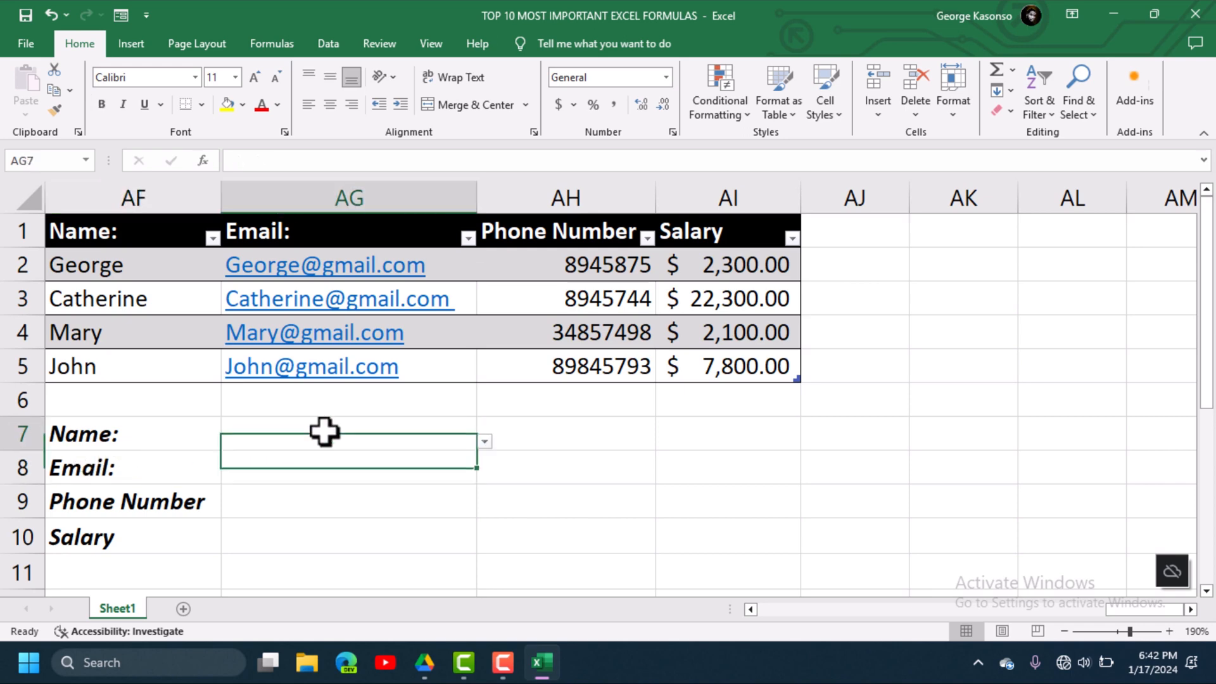
# Step: Enter =VLOOKUP(AG7,Table2[#All],2,FALSE) in cell AG8 to look up the email for the name in AG7
pyautogui.click(311, 472)
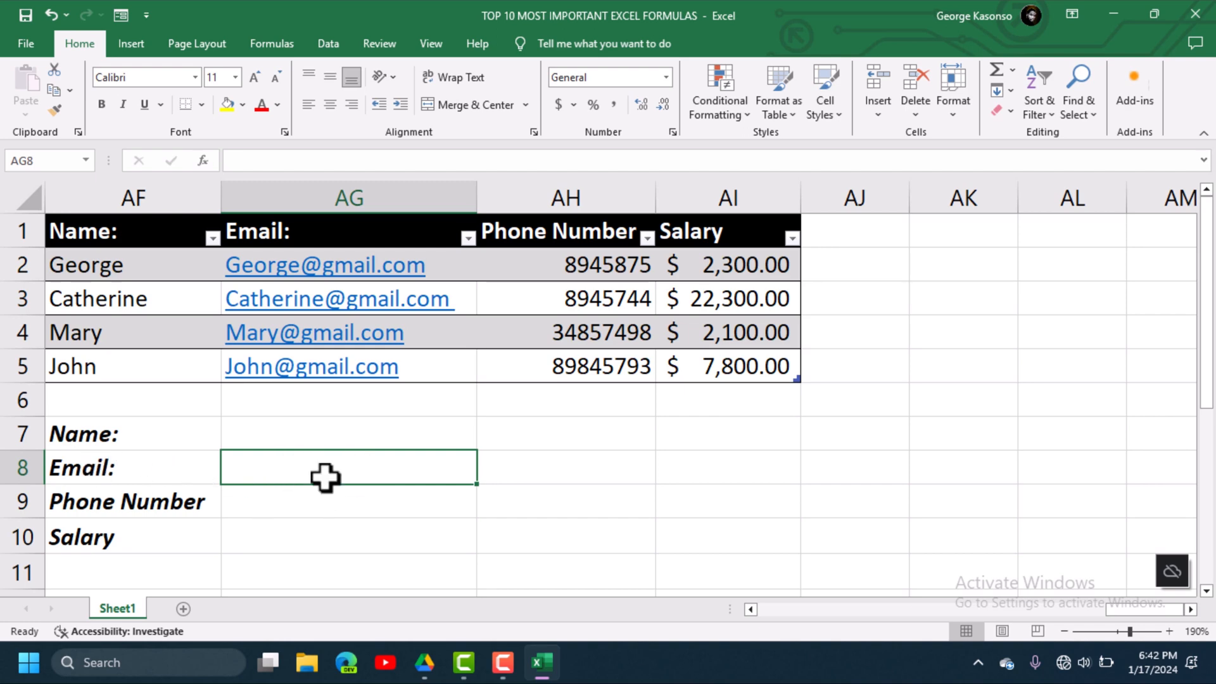
pyautogui.doubleClick(289, 469)
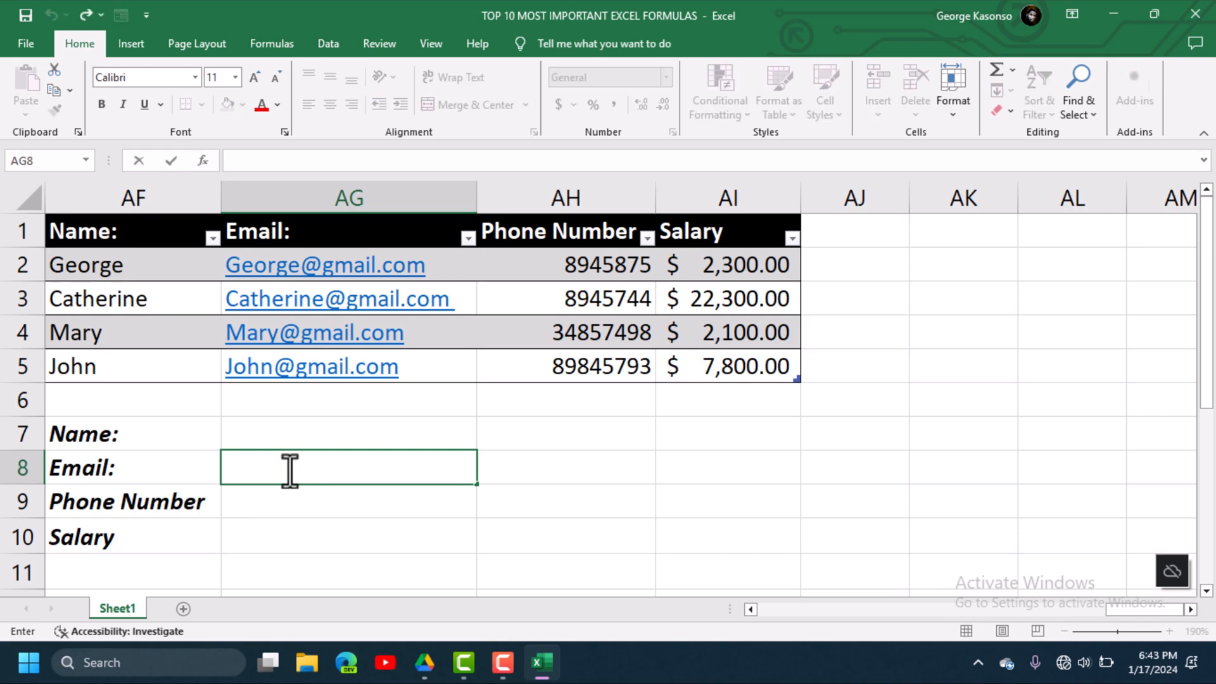
pyautogui.write('=')
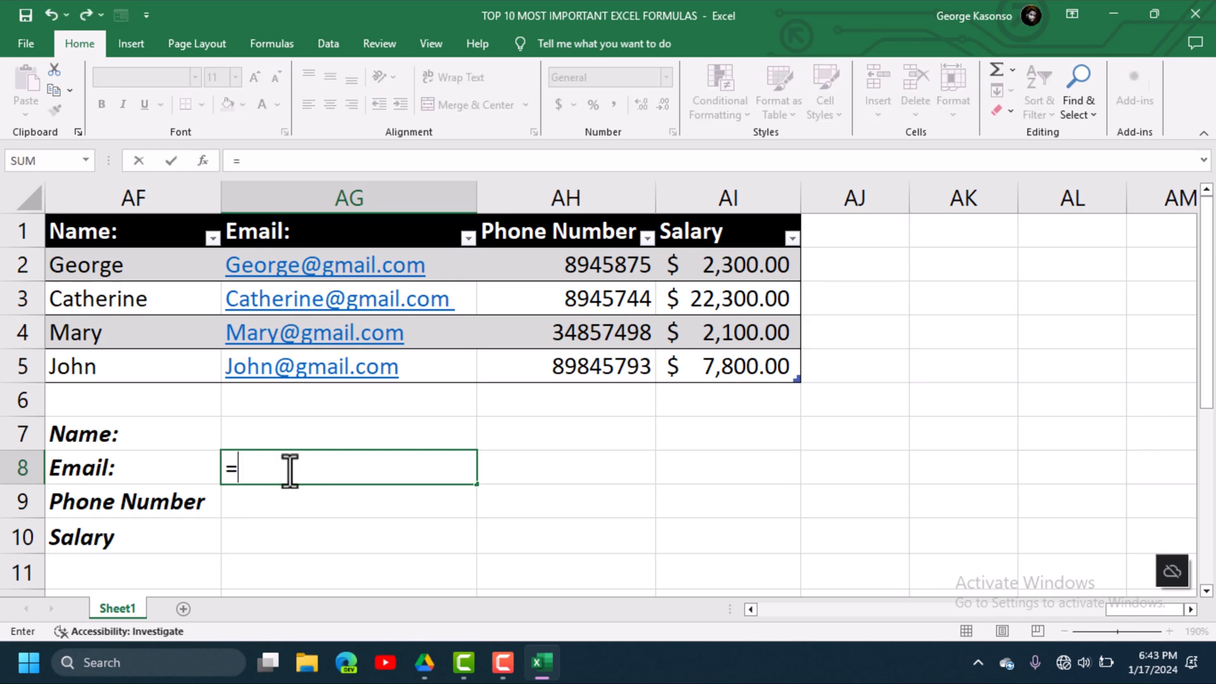
pyautogui.write('-VL')
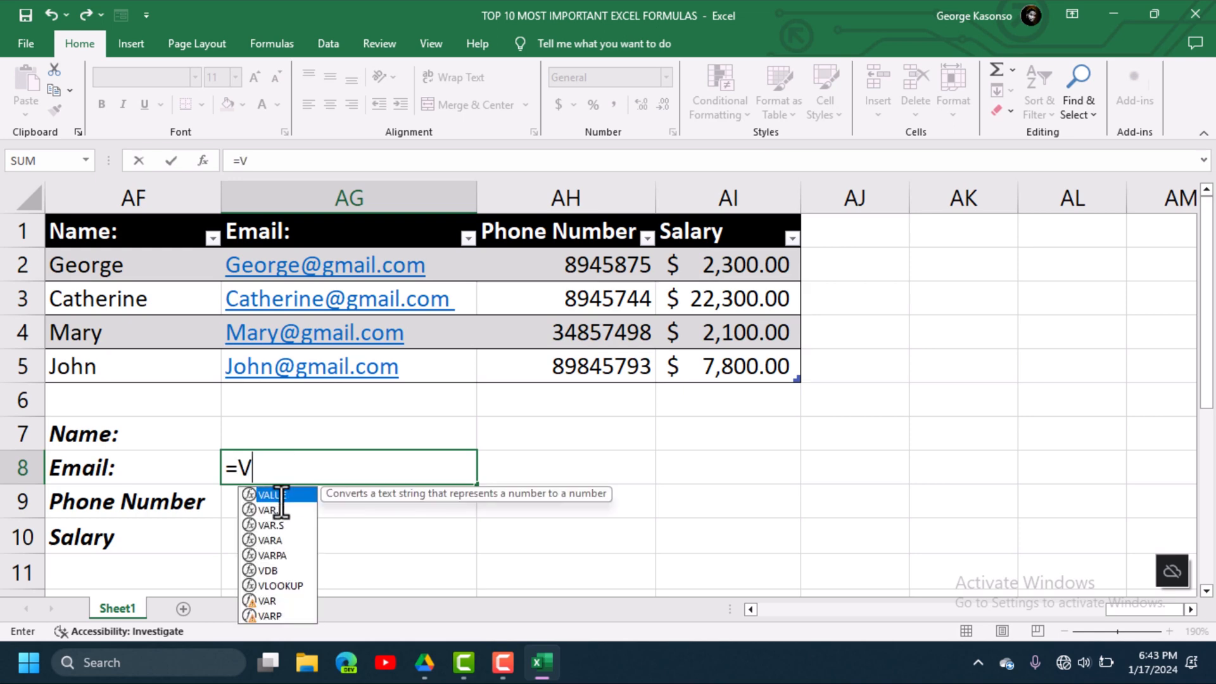
pyautogui.doubleClick(285, 492)
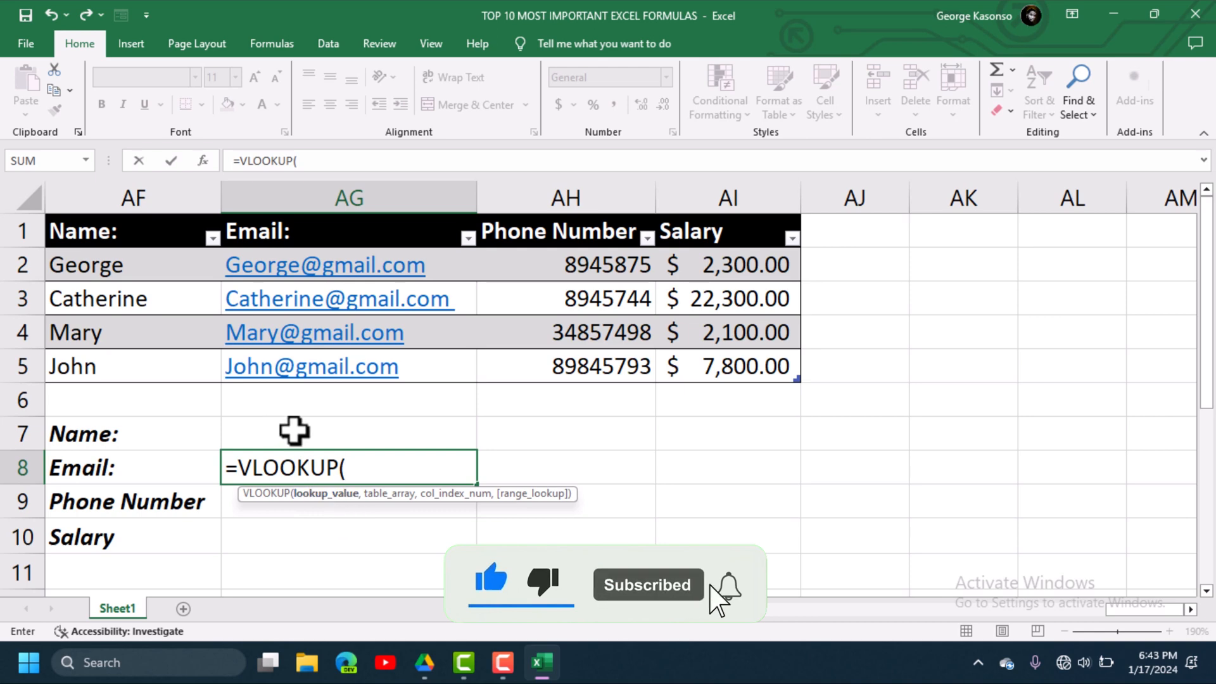
pyautogui.click(299, 434)
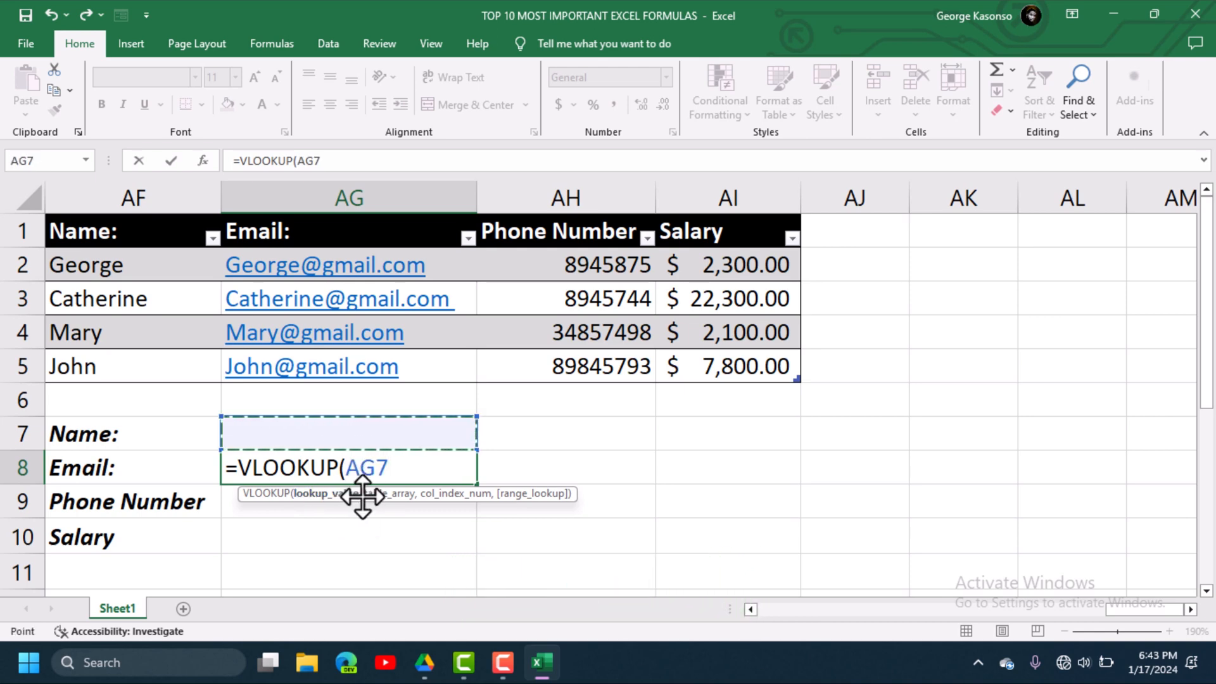
pyautogui.write(',')
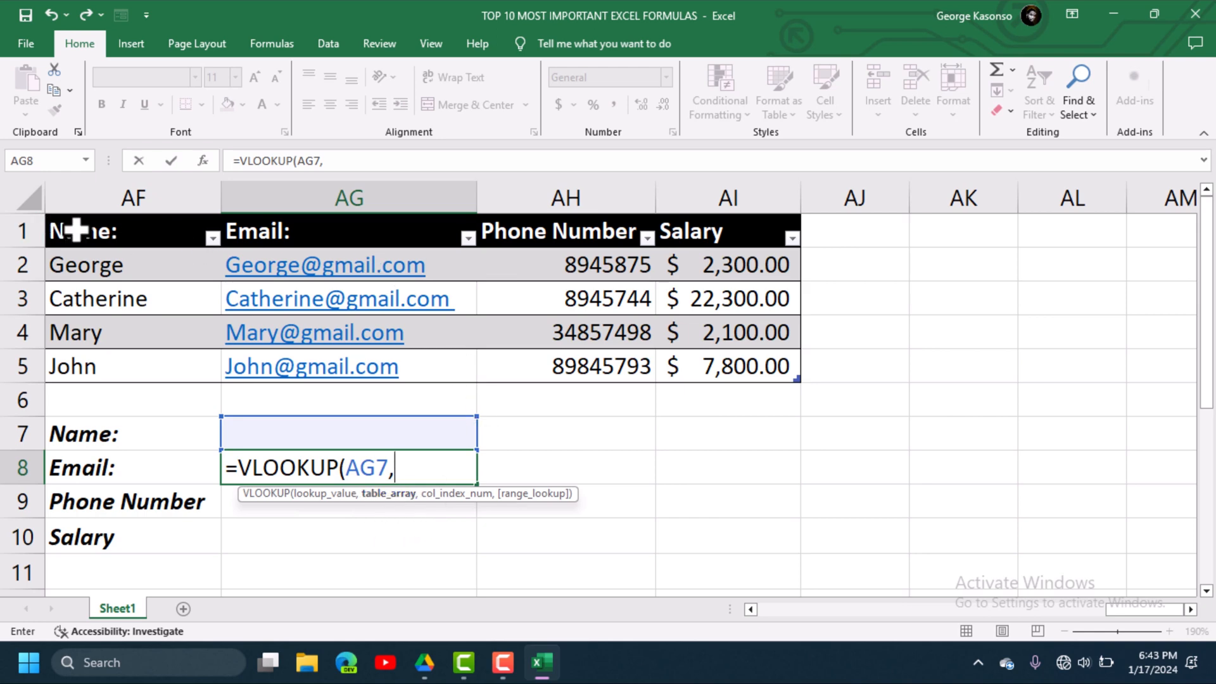
pyautogui.moveTo(78, 223); pyautogui.dragTo(717, 371)
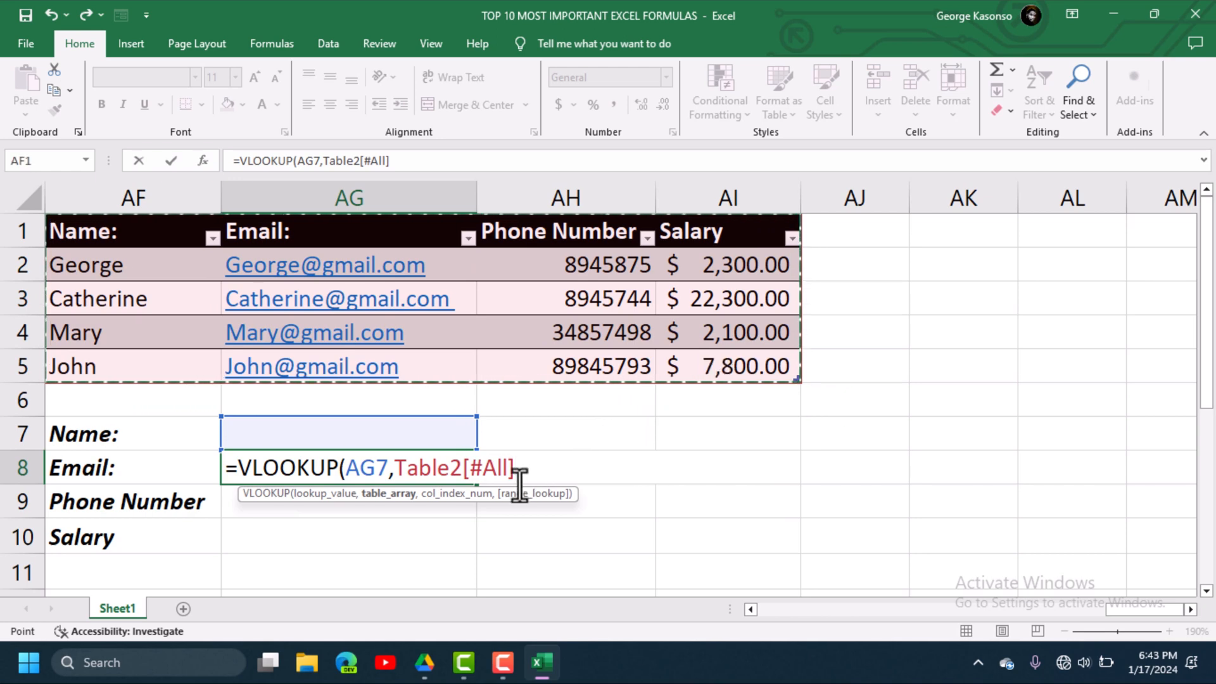
pyautogui.write(',2')
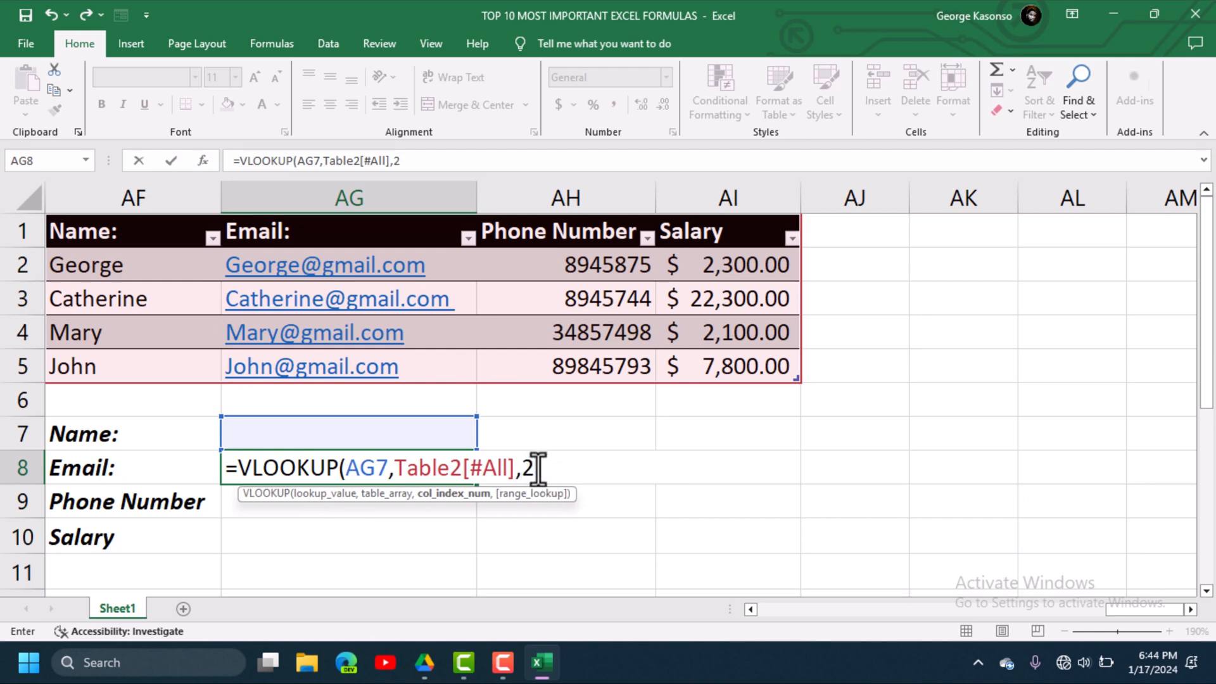
pyautogui.write(',')
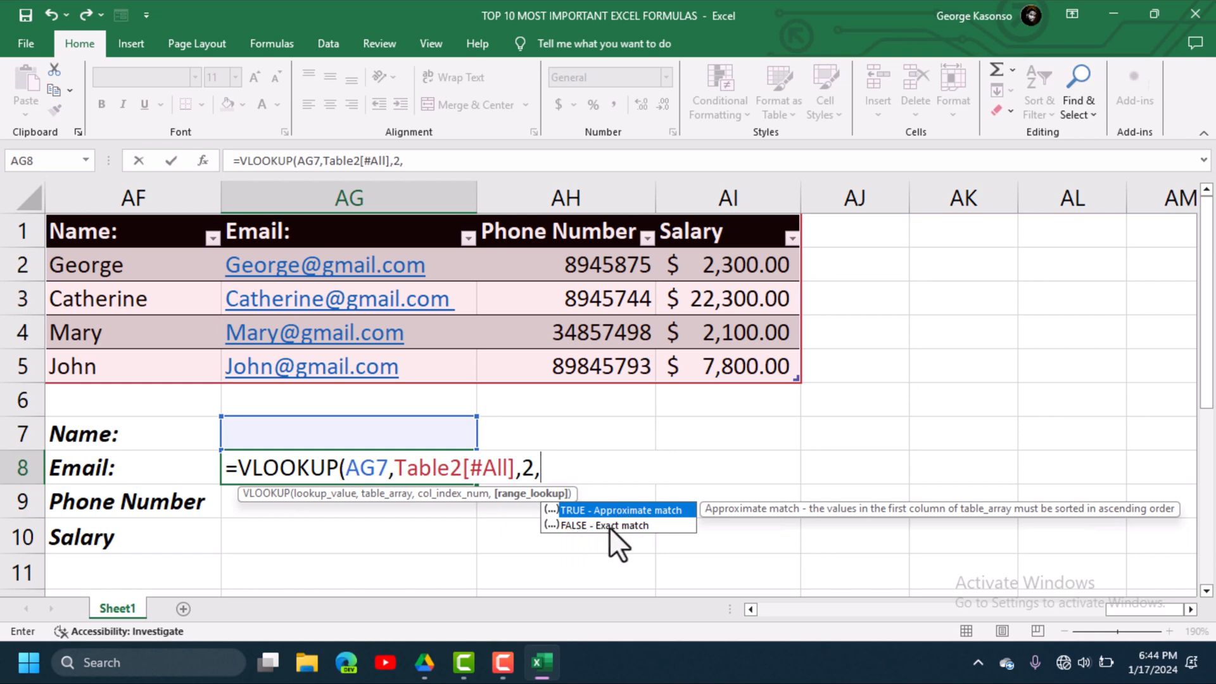
pyautogui.doubleClick(572, 524)
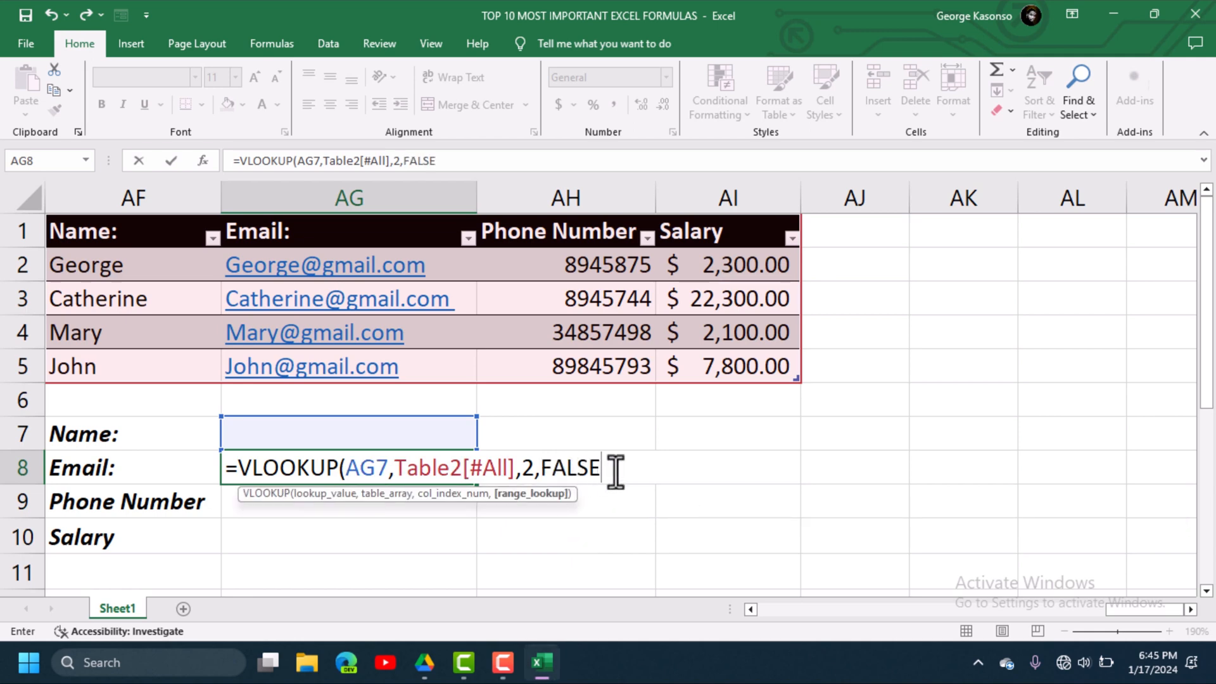
pyautogui.press('Return')
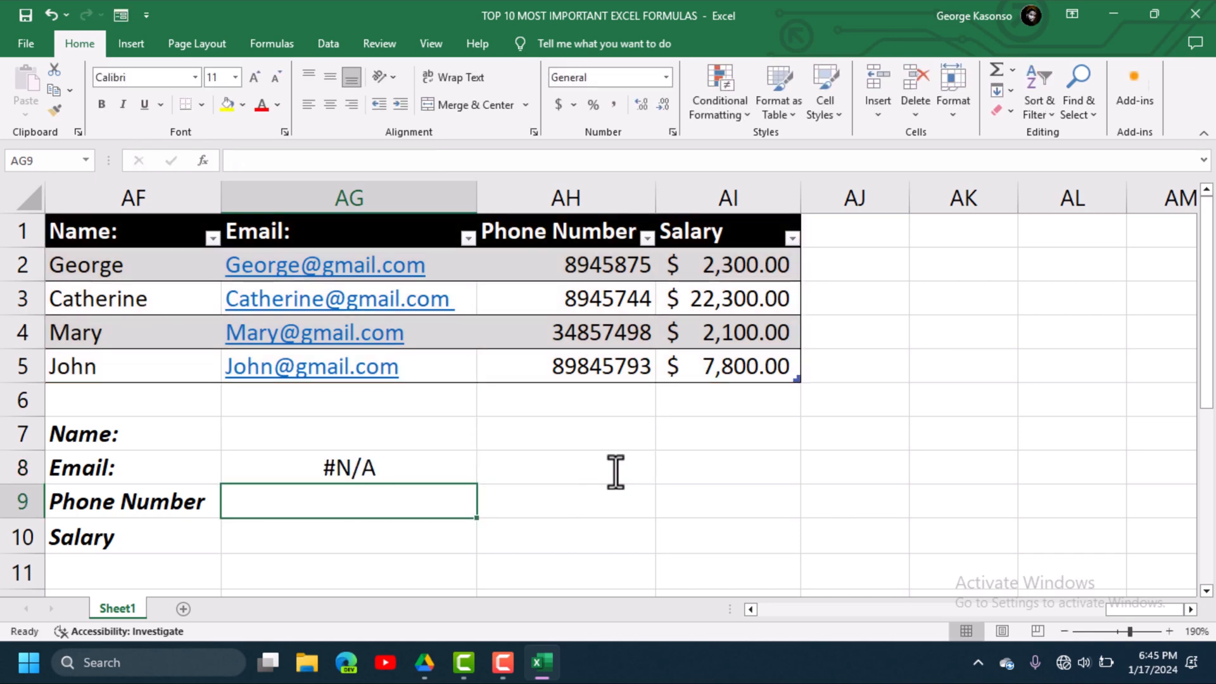
# Step: Enter the name from the table's first data row as the lookup value in cell AG7
pyautogui.click(402, 466)
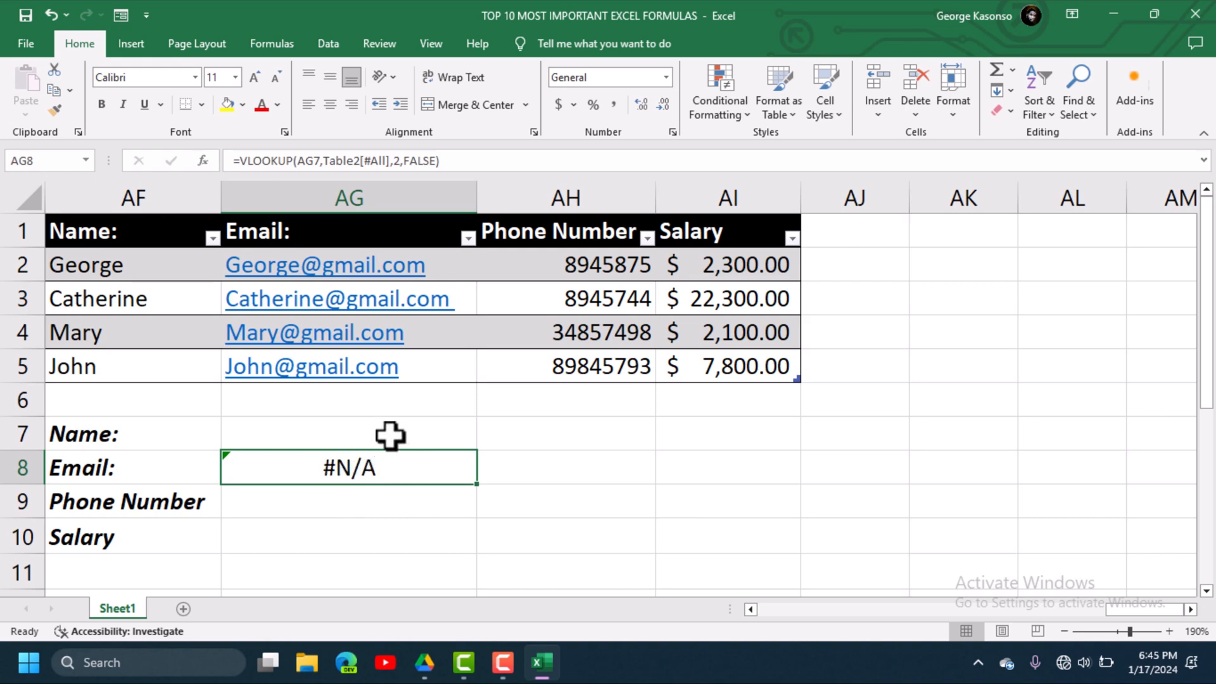
pyautogui.click(380, 437)
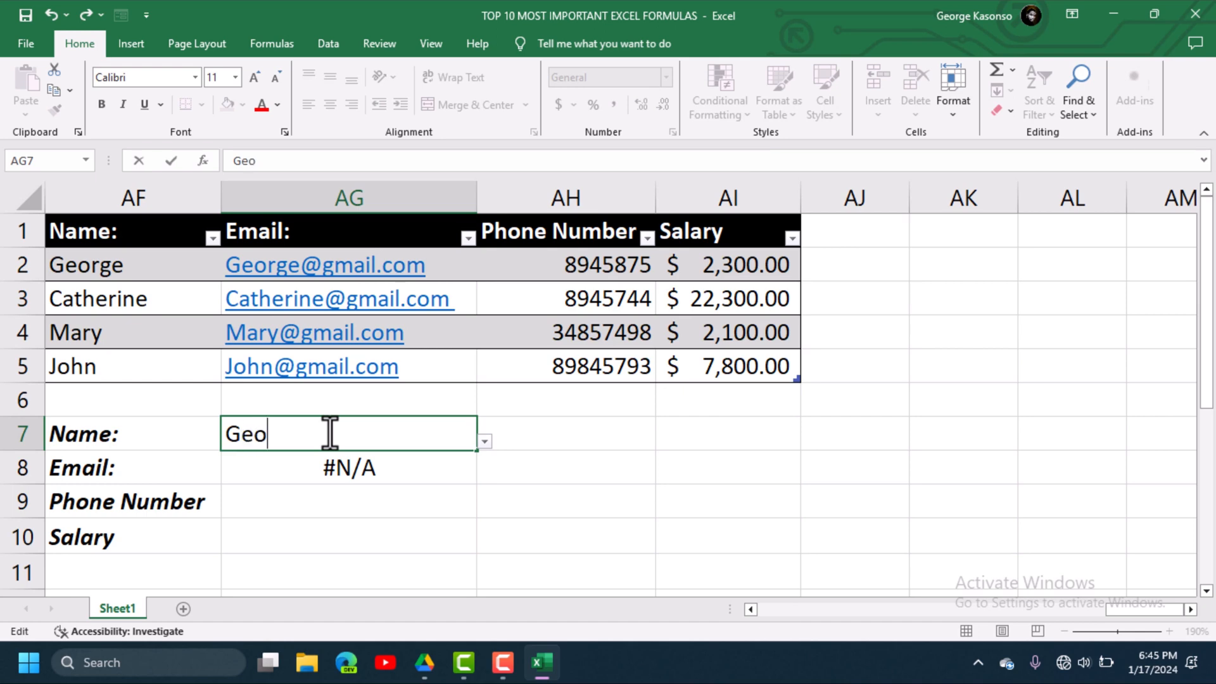
pyautogui.press('Return')
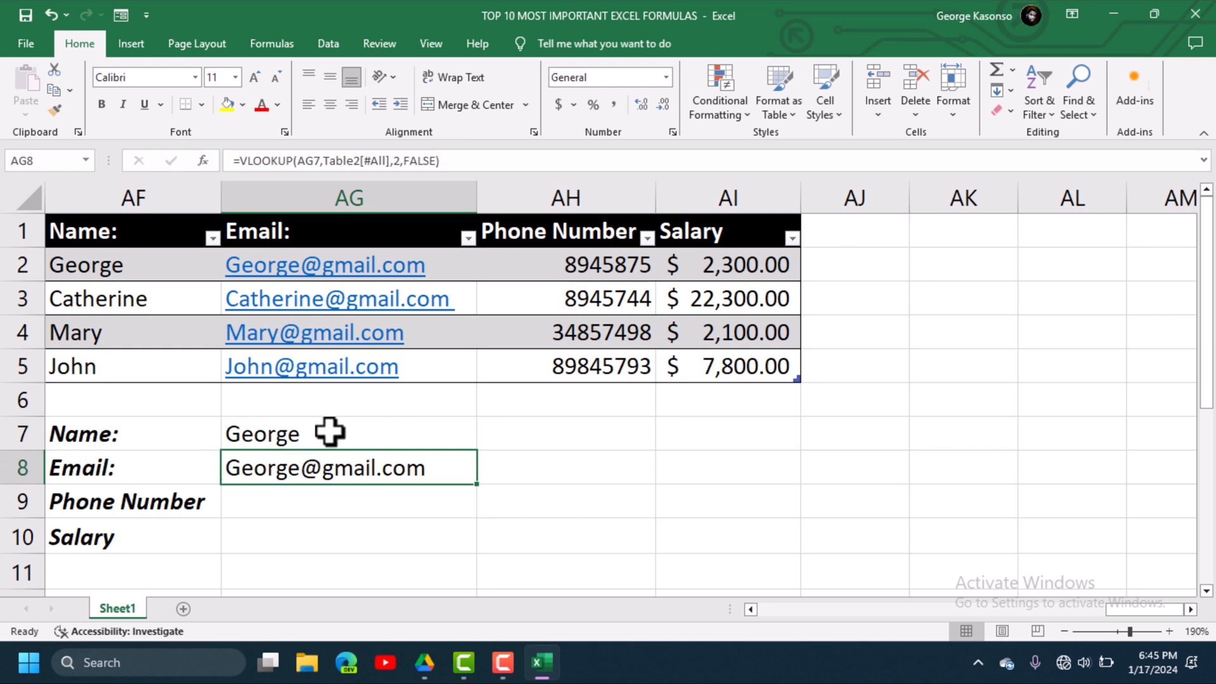
# Step: Enter =VLOOKUP(AG7,Table2[#All],3,FALSE) in cell AG9 to look up the phone number for the name in AG7
pyautogui.click(265, 502)
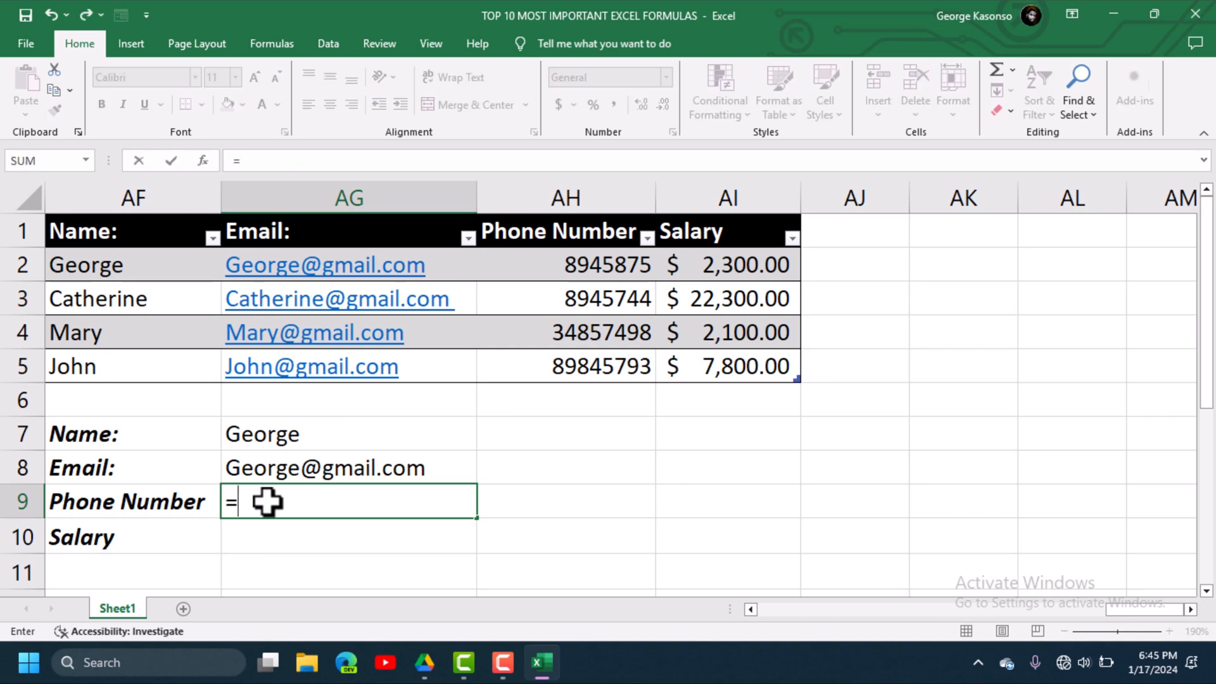
pyautogui.write('=vl')
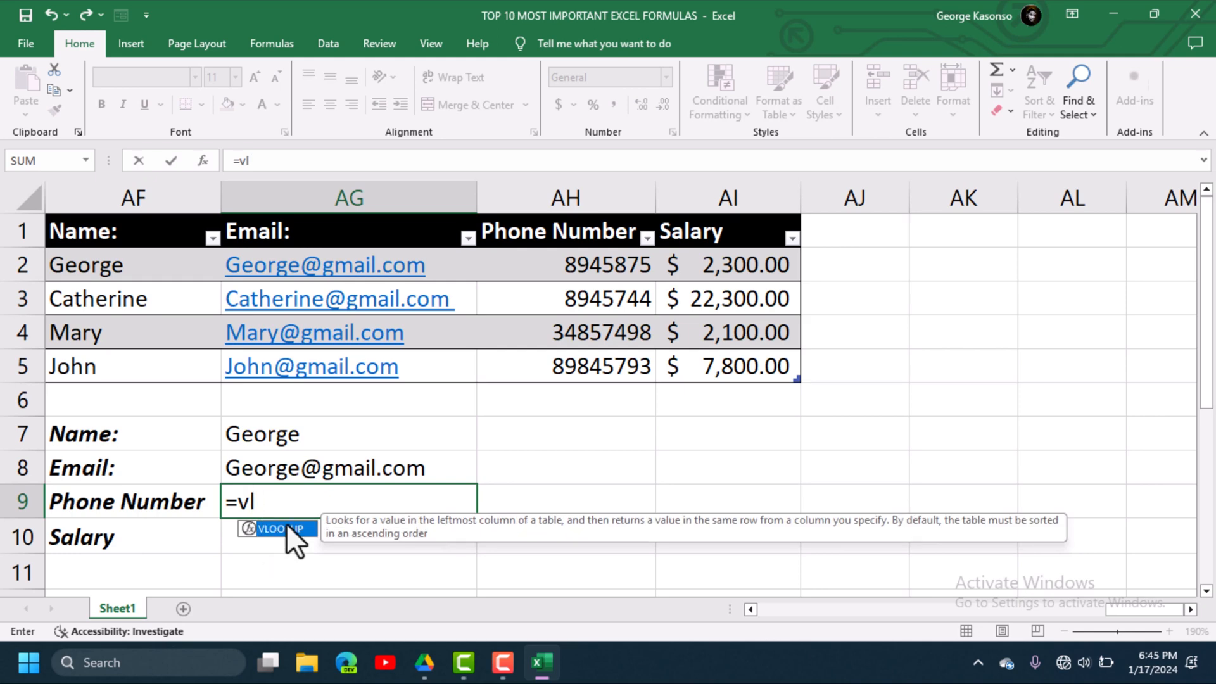
pyautogui.doubleClick(286, 523)
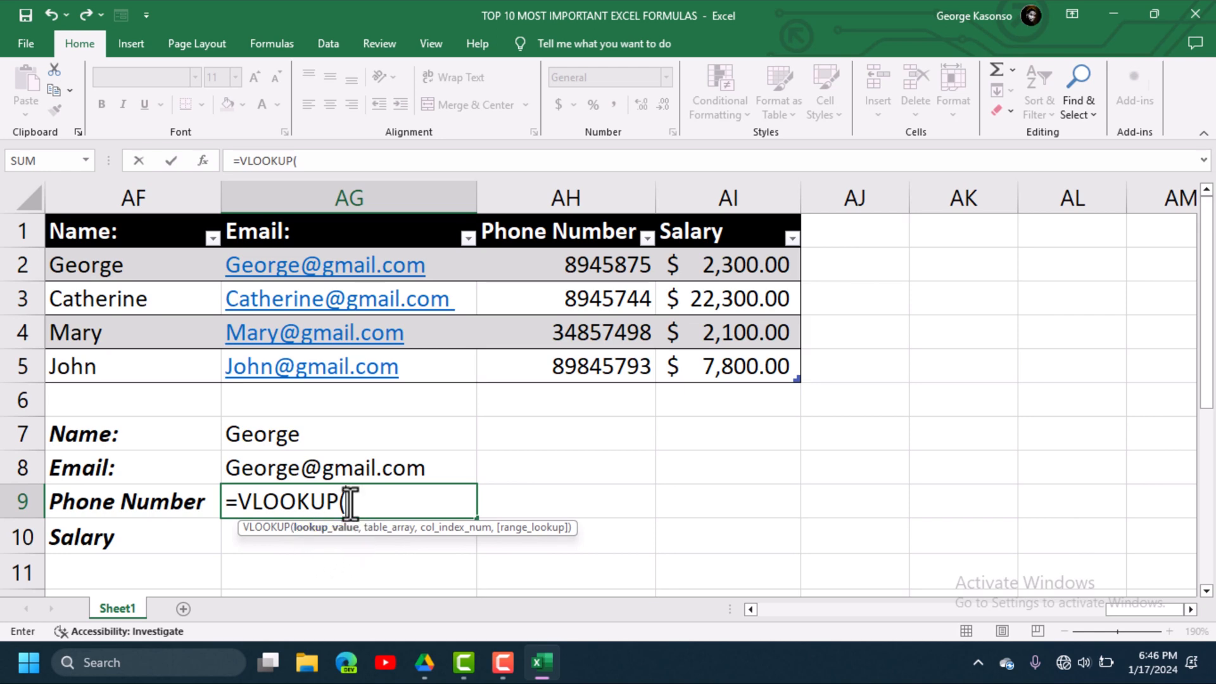
pyautogui.click(315, 434)
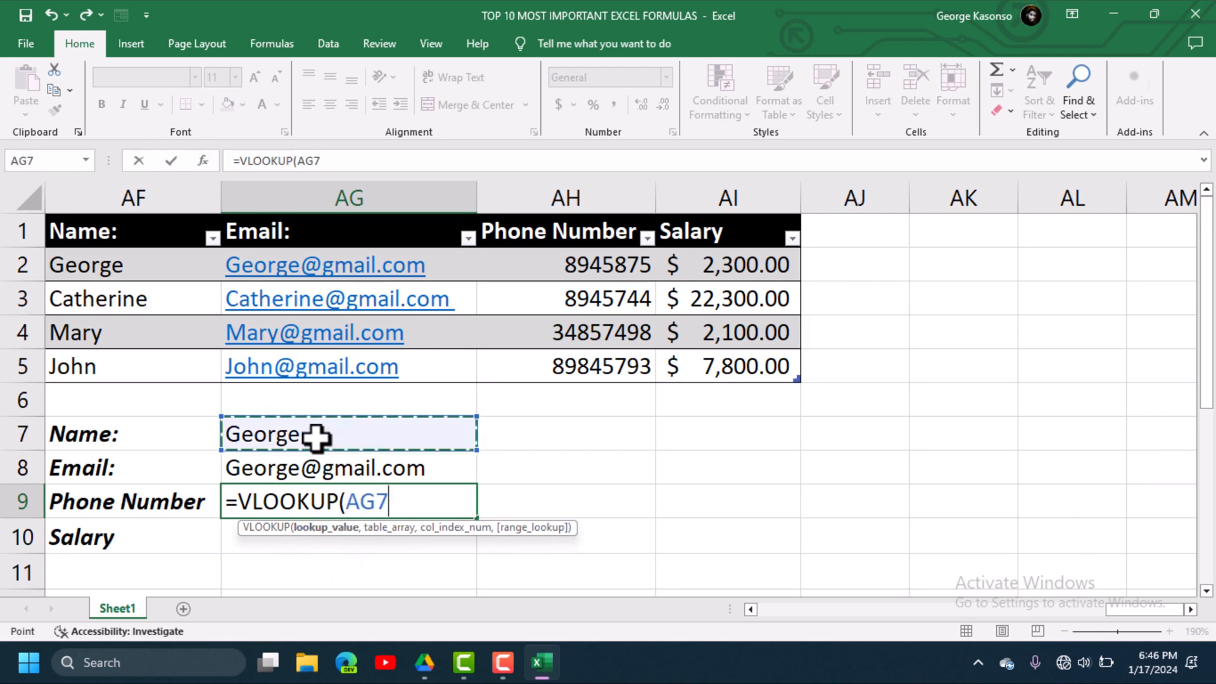
pyautogui.write(',')
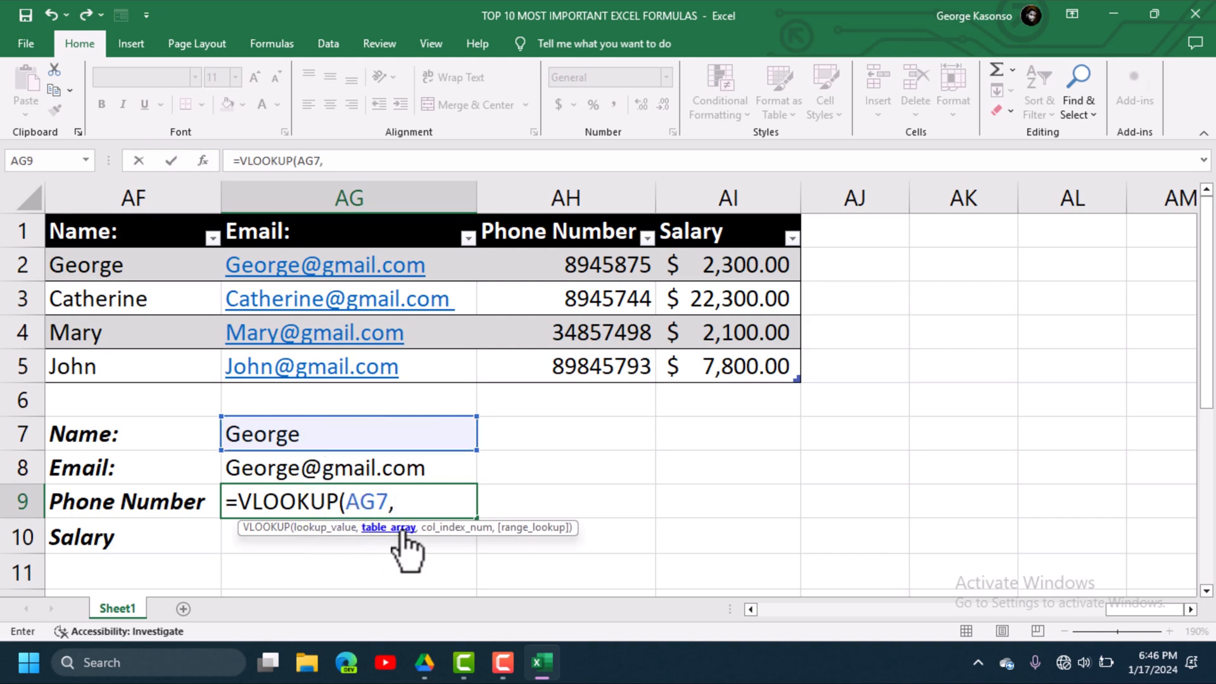
pyautogui.moveTo(89, 245); pyautogui.dragTo(747, 355)
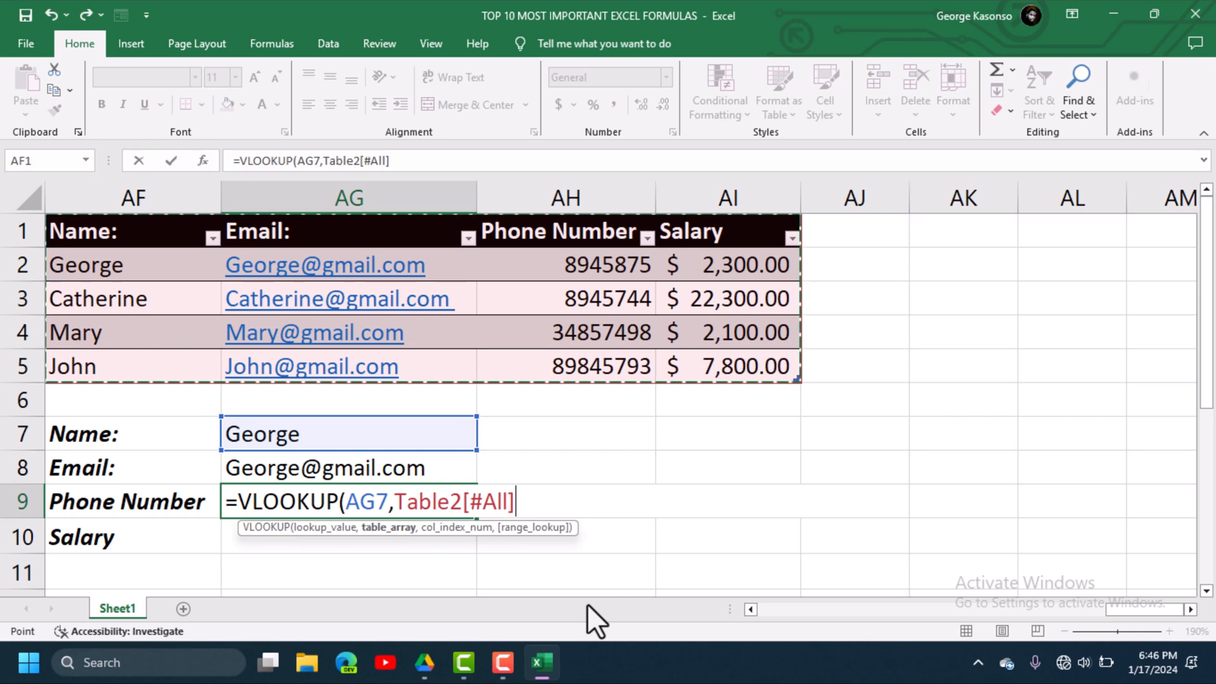
pyautogui.write(',')
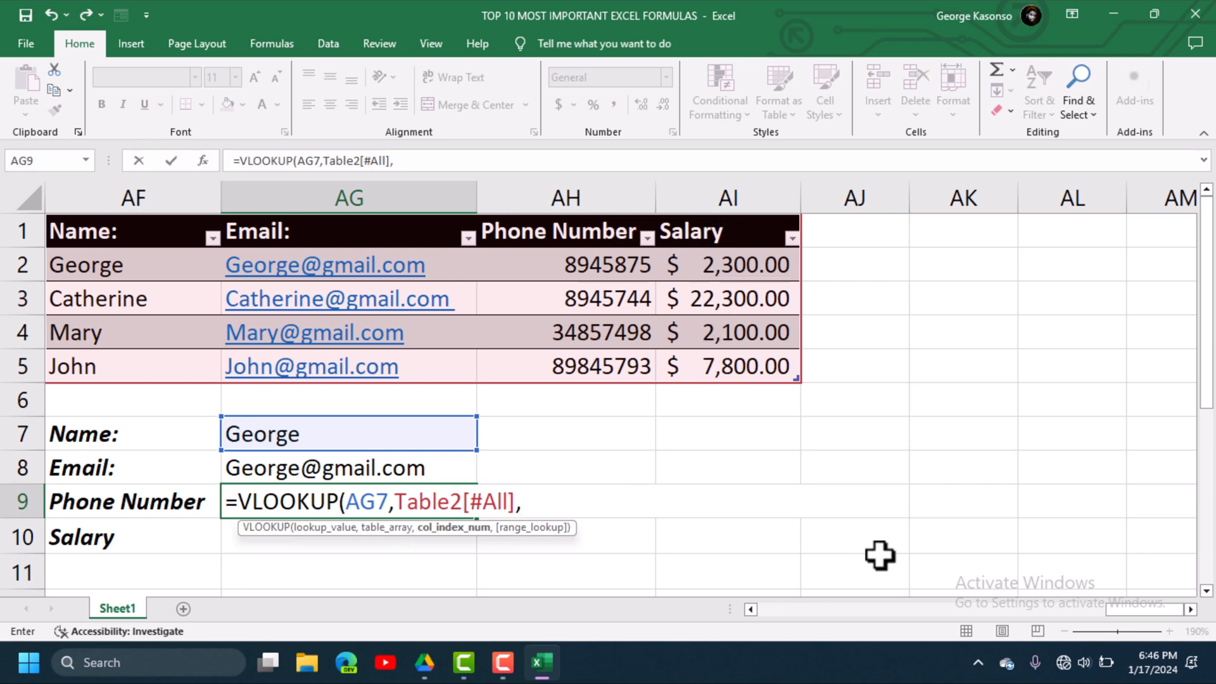
pyautogui.moveTo(1130, 610); pyautogui.dragTo(1114, 627)
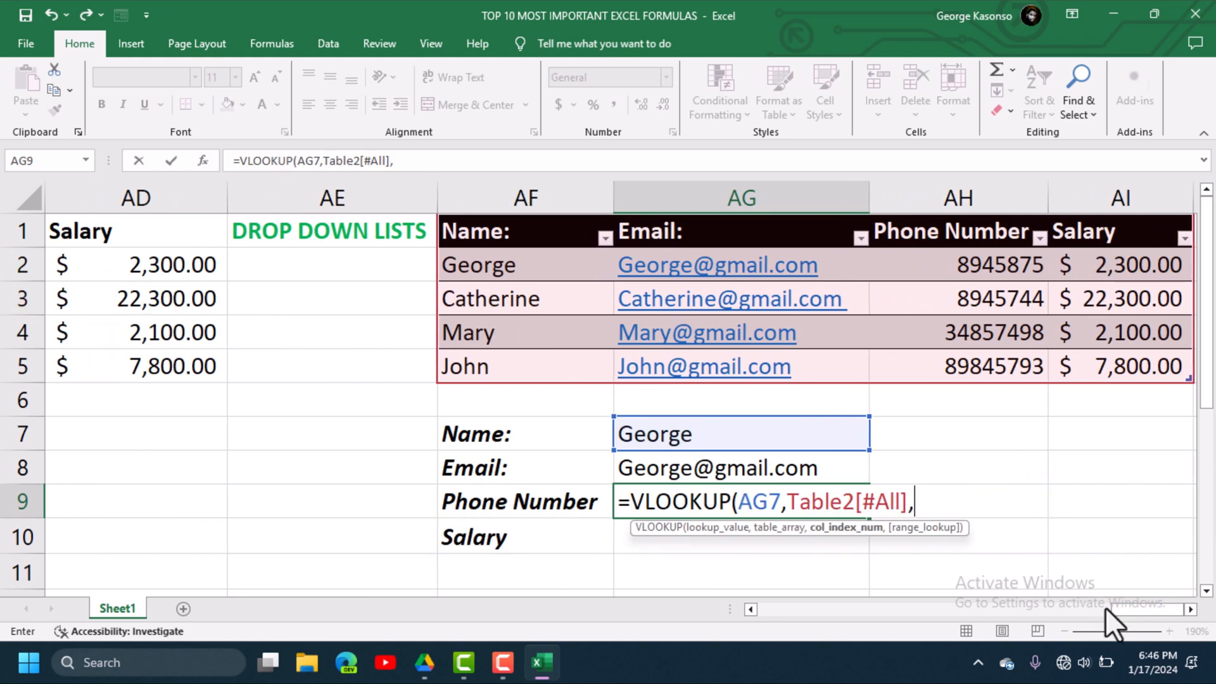
pyautogui.click(1191, 609)
pyautogui.click(1191, 610)
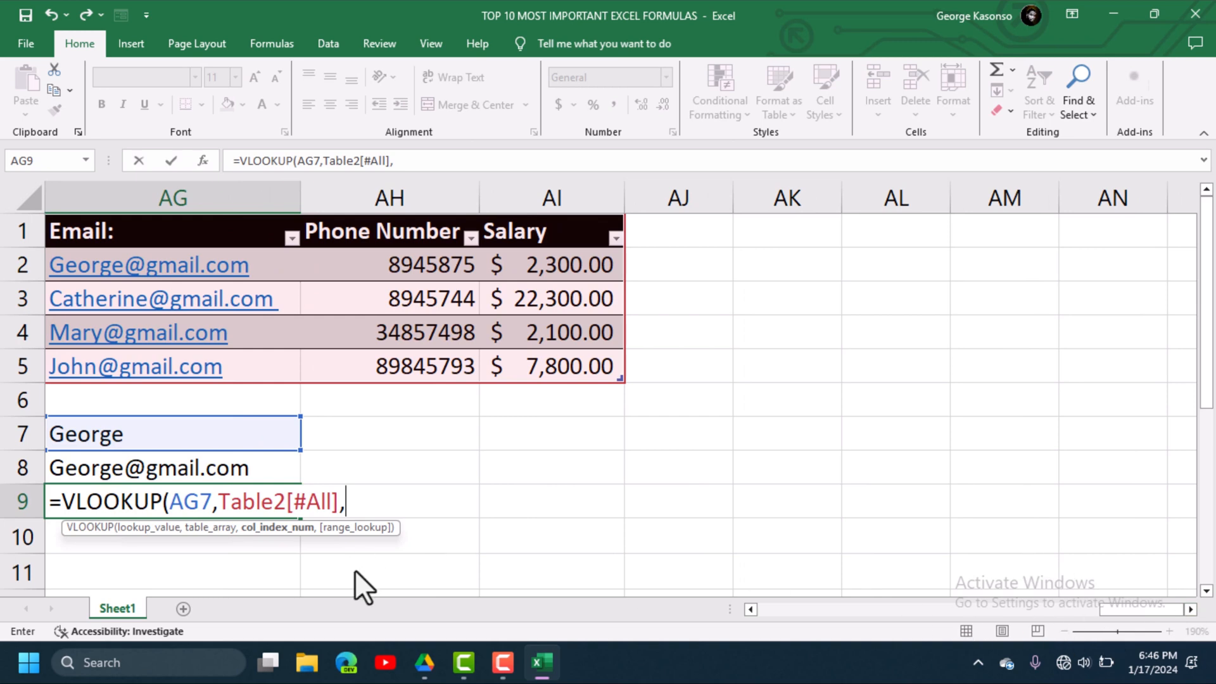
pyautogui.moveTo(1141, 609); pyautogui.dragTo(1052, 602)
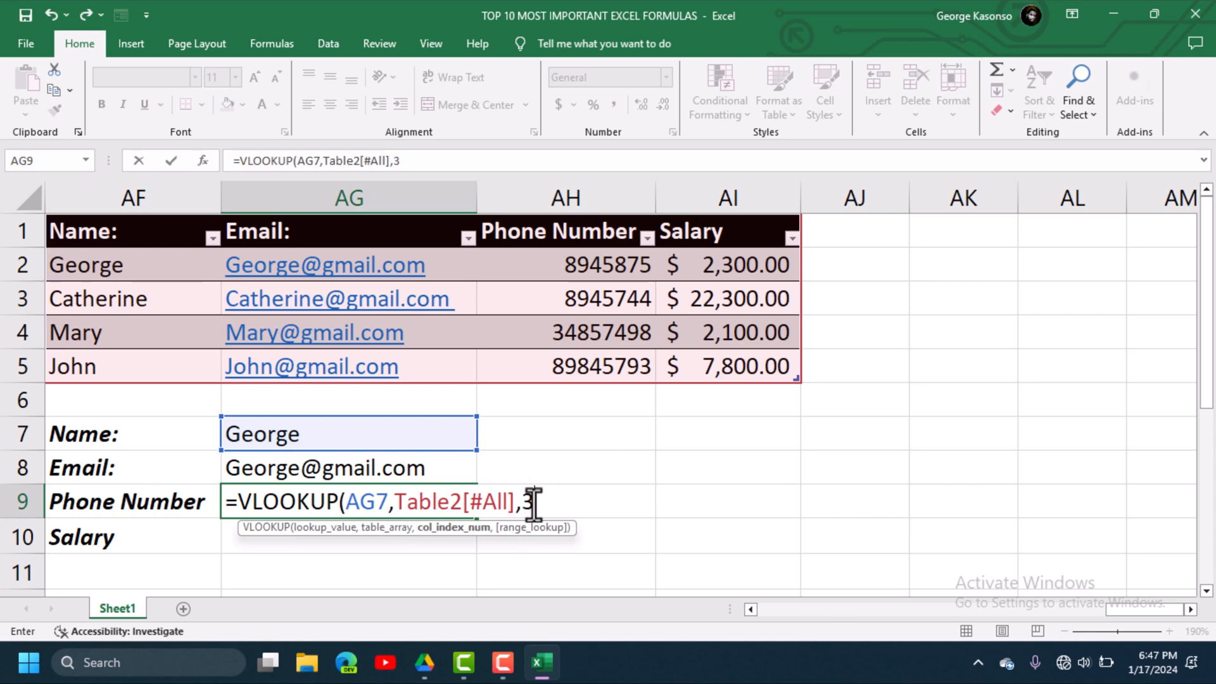
pyautogui.write(',')
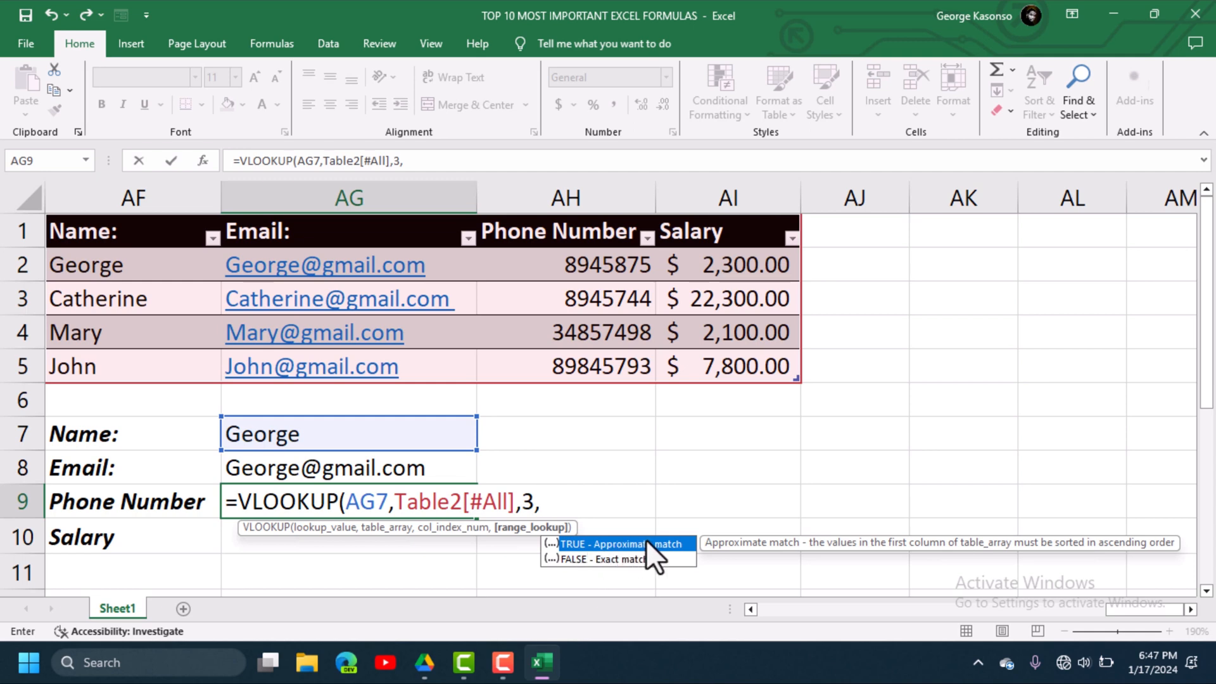
pyautogui.doubleClick(587, 559)
pyautogui.press('Return')
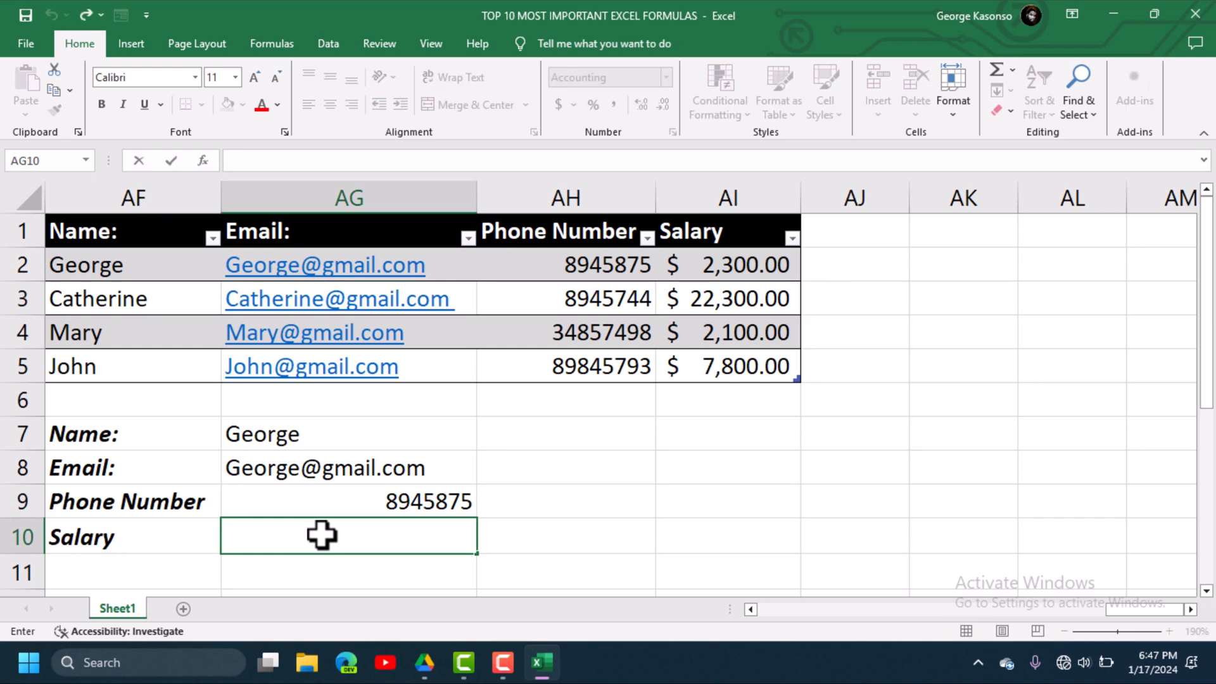
# Step: Enter =VLOOKUP(AG7,Table2[#All],4,FALSE) in cell AG10 to look up the salary for the name in AG7
pyautogui.write('=vloo')
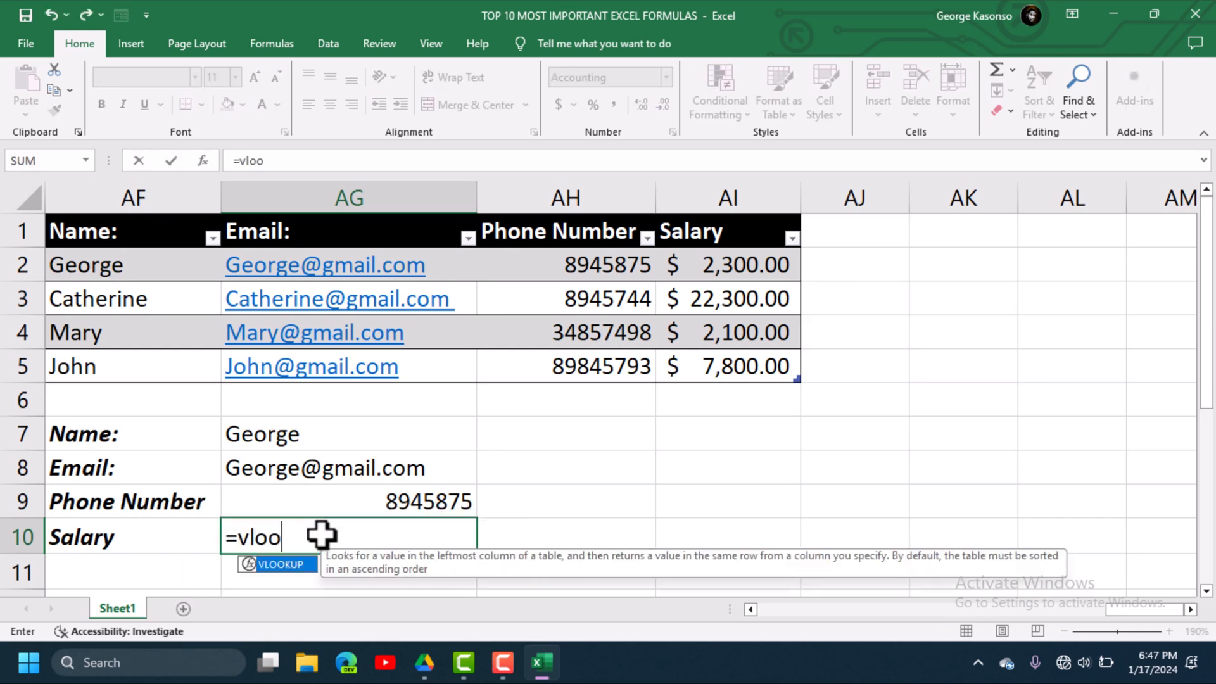
pyautogui.doubleClick(284, 564)
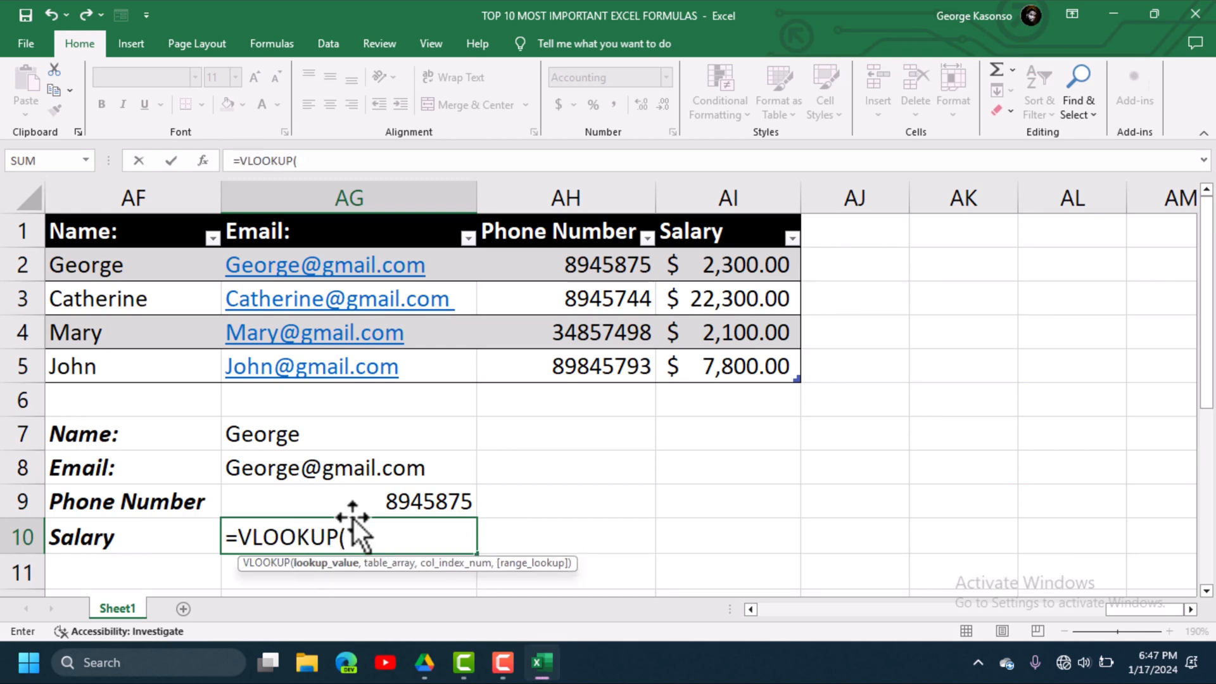
pyautogui.scroll(-1, 352, 519)
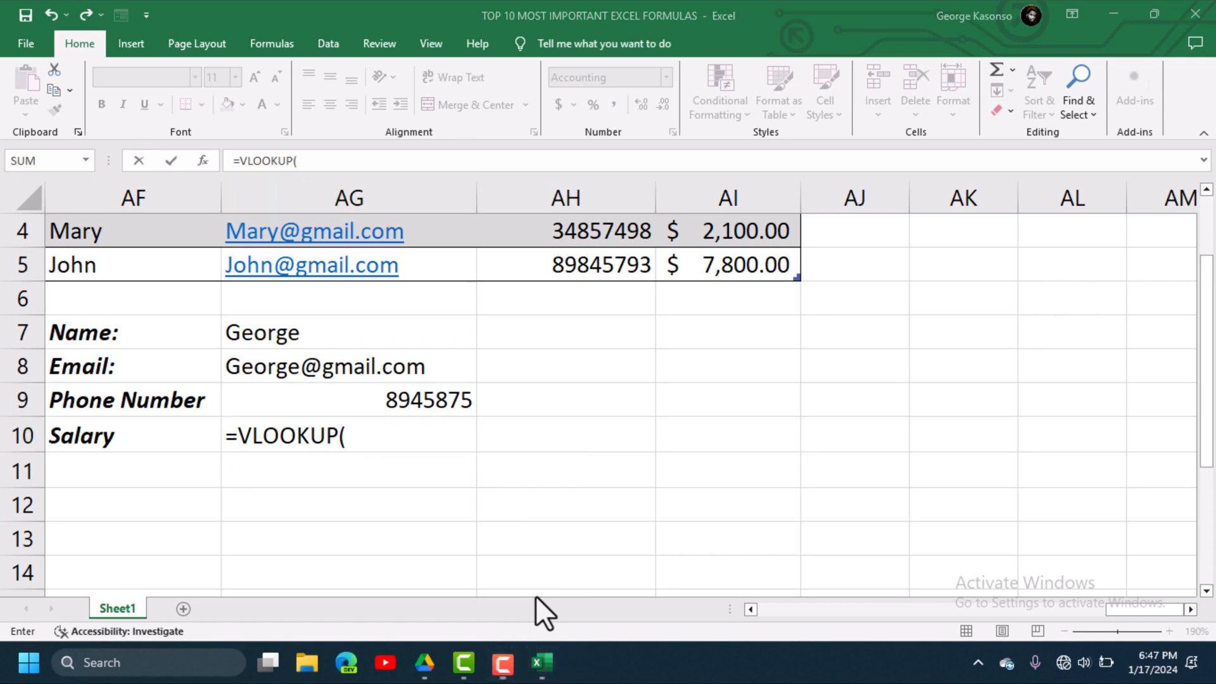
pyautogui.scroll(1, 339, 433)
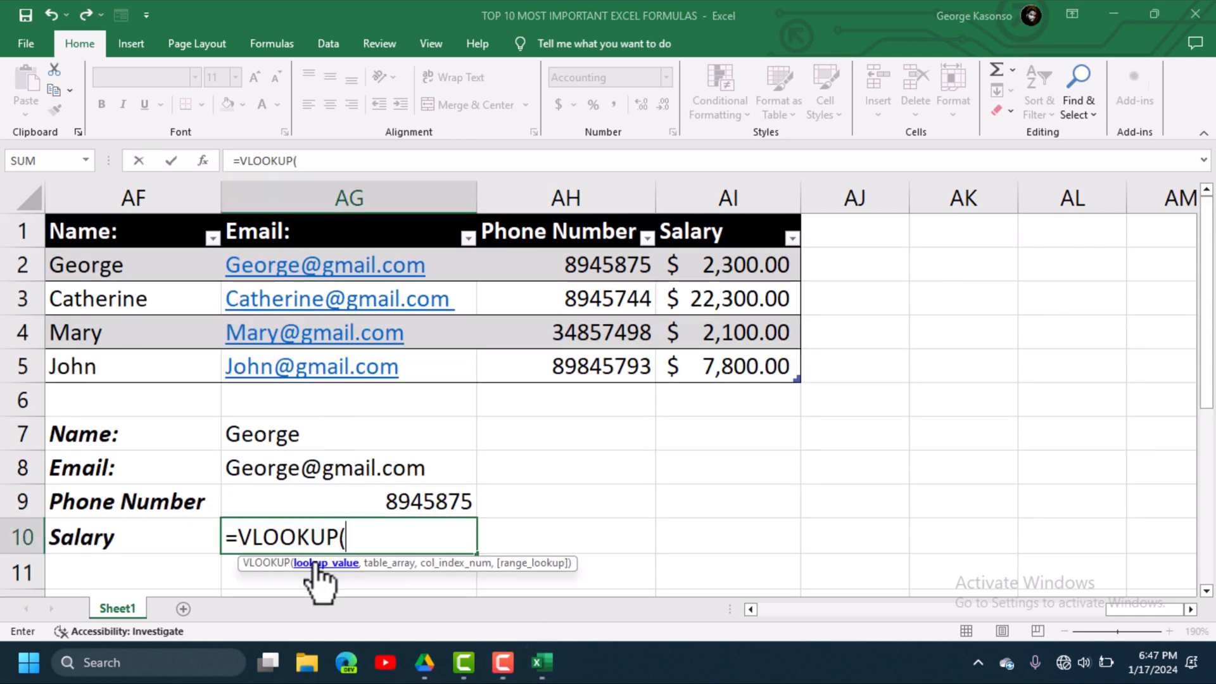
pyautogui.click(306, 432)
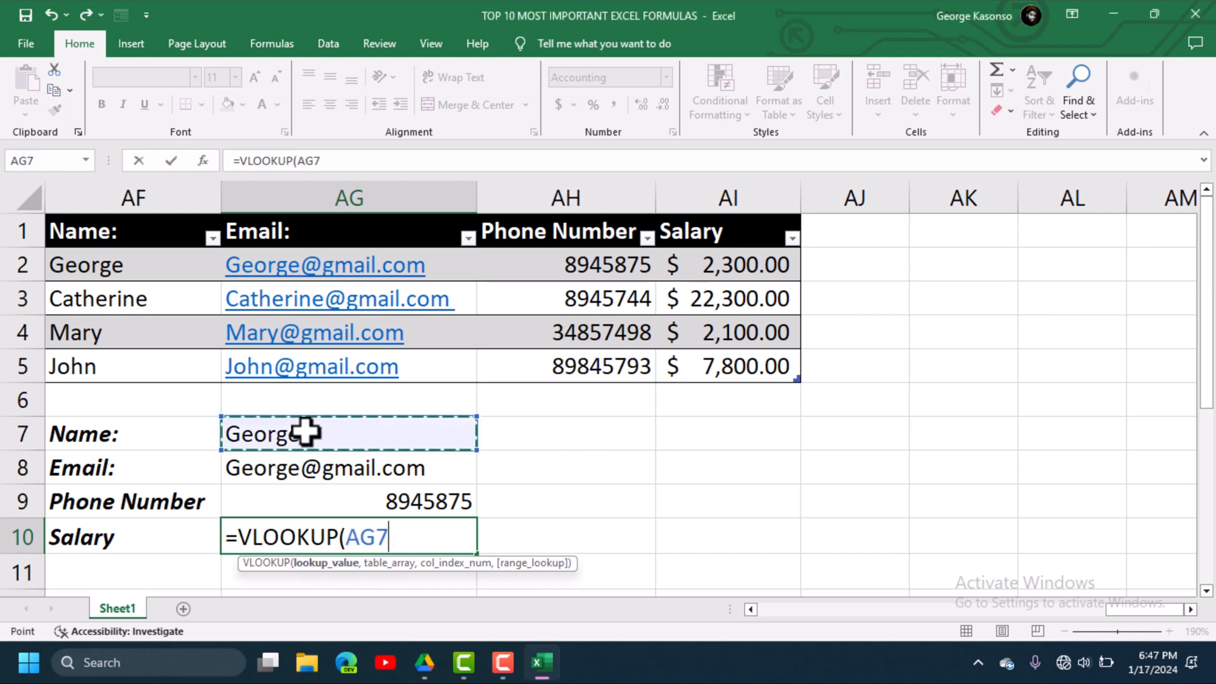
pyautogui.write(',')
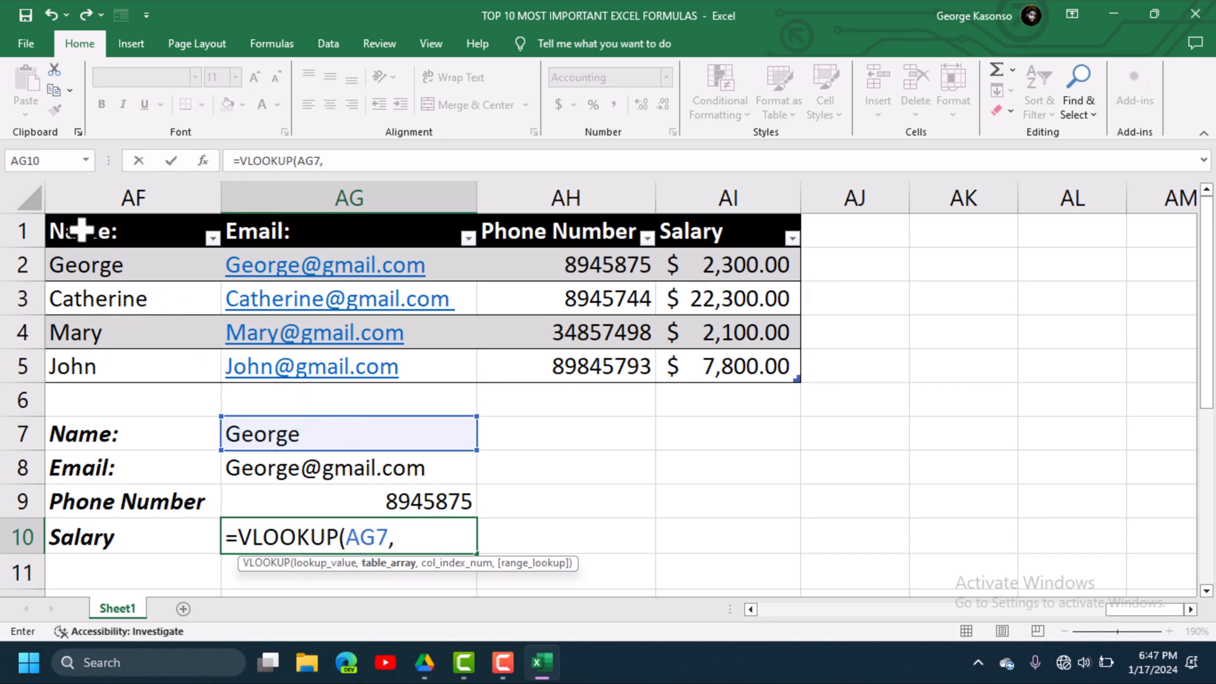
pyautogui.moveTo(84, 233); pyautogui.dragTo(707, 364)
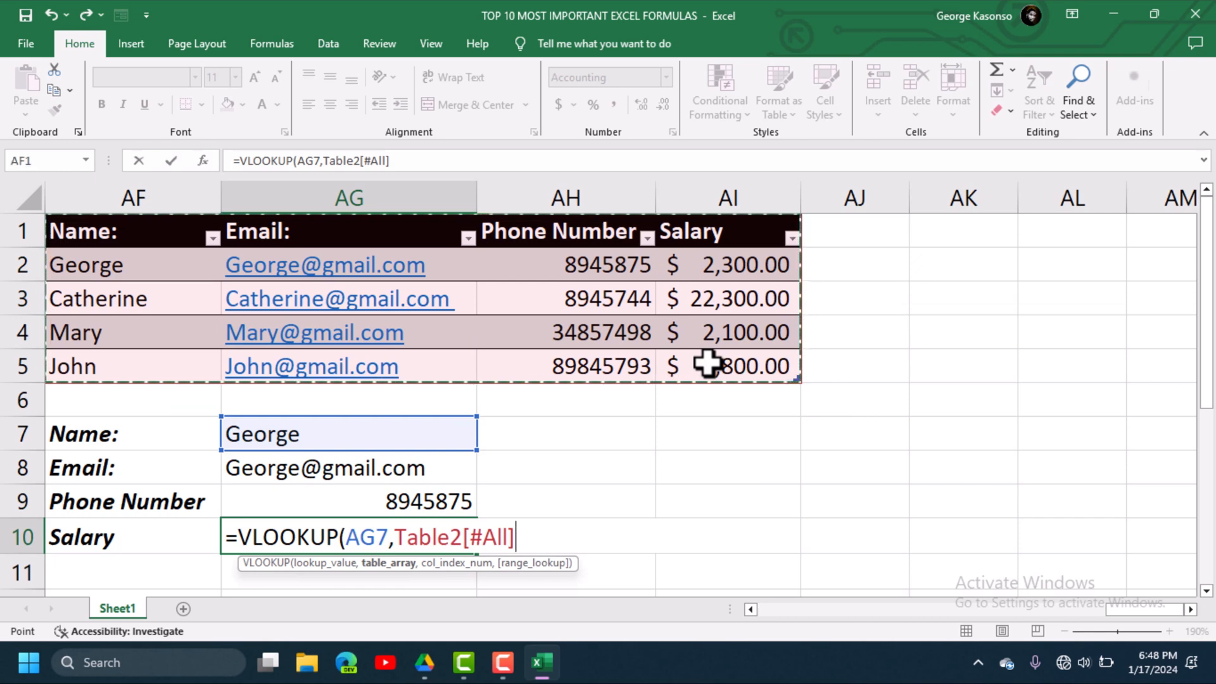
pyautogui.write(',4')
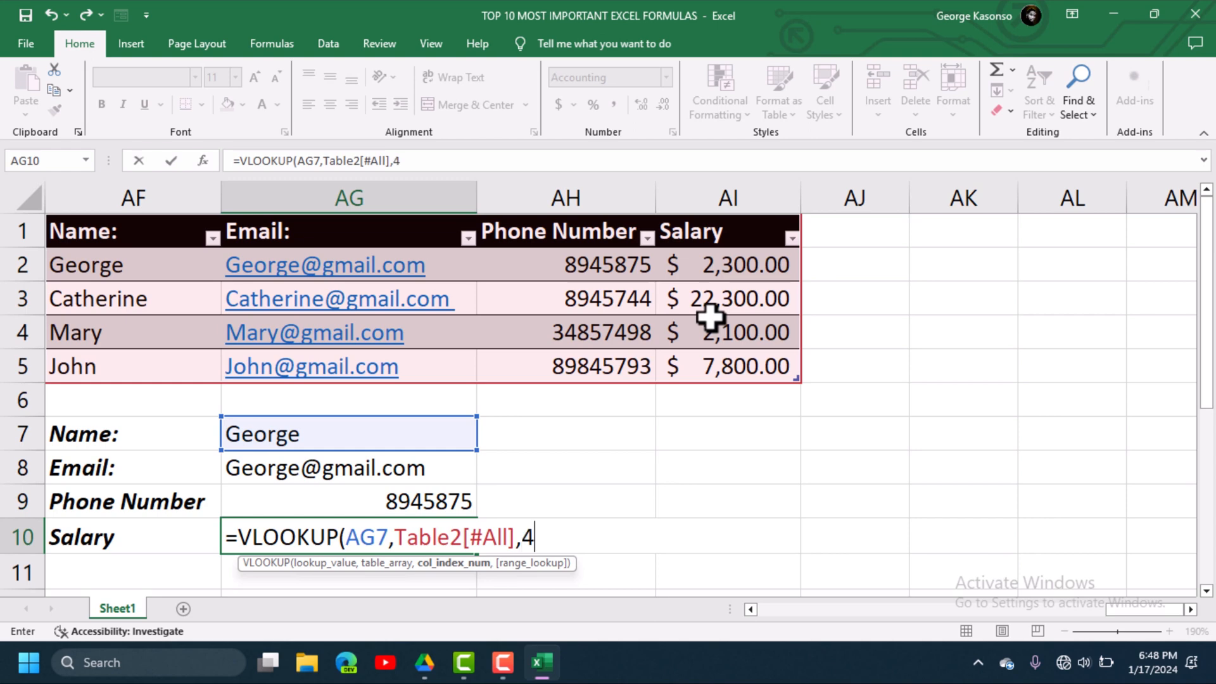
pyautogui.write(',')
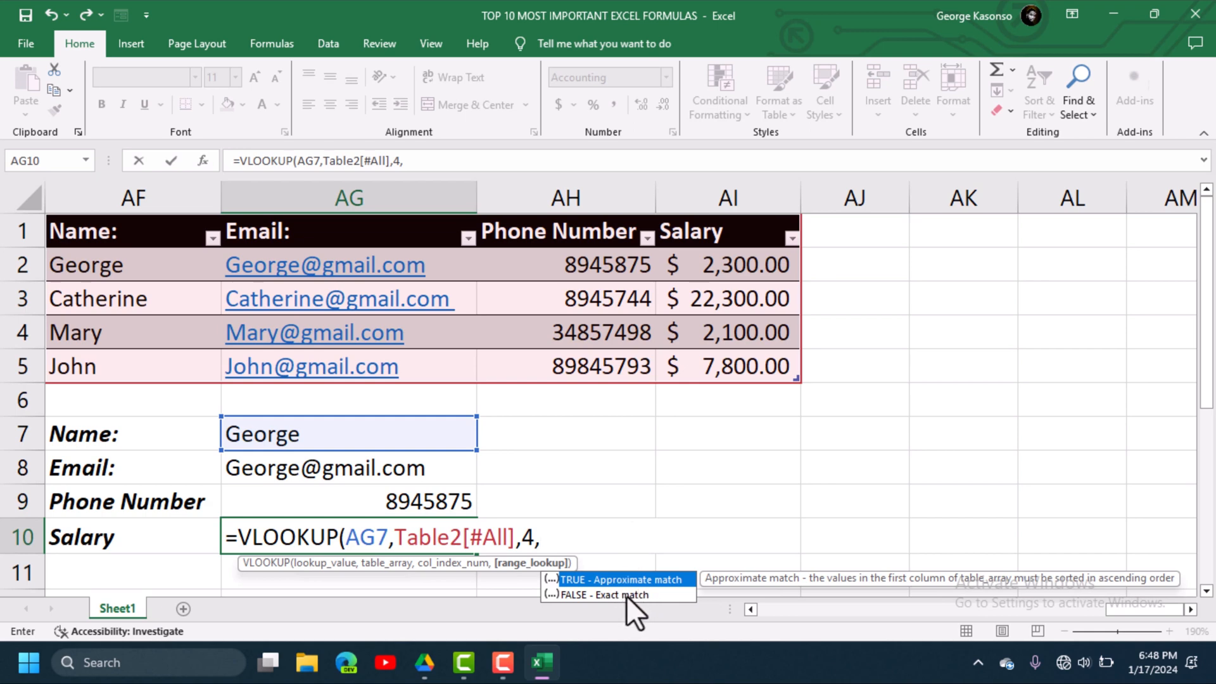
pyautogui.write('FALSE')
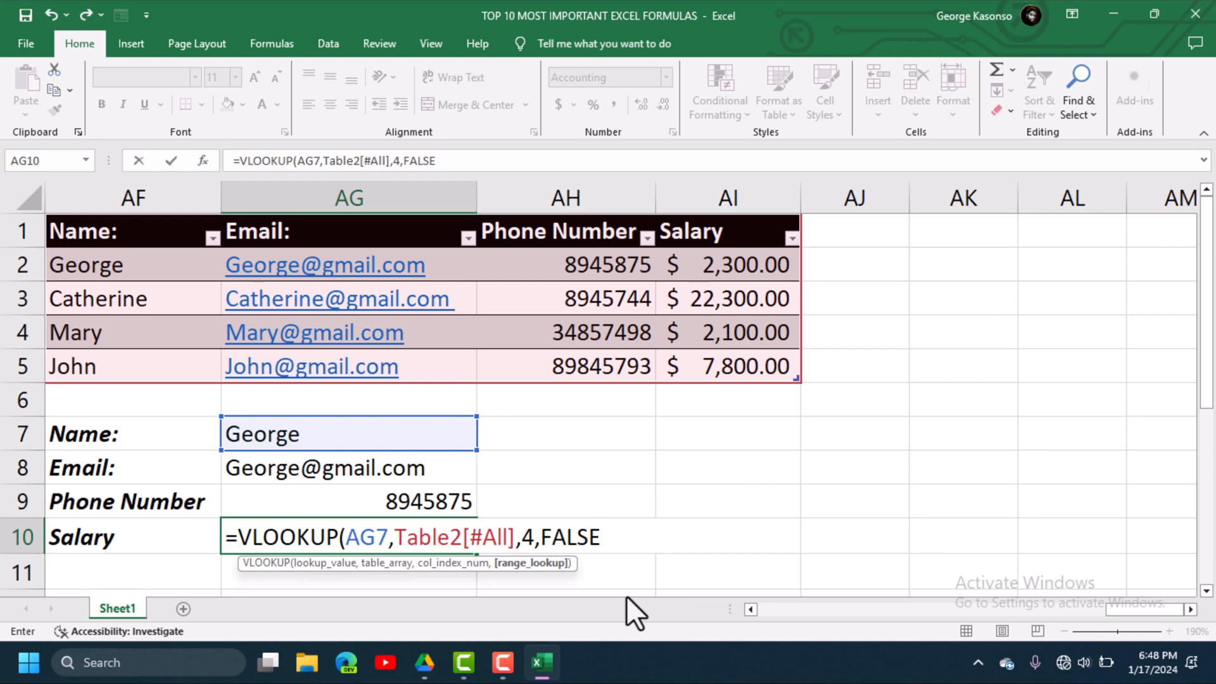
pyautogui.press('Return')
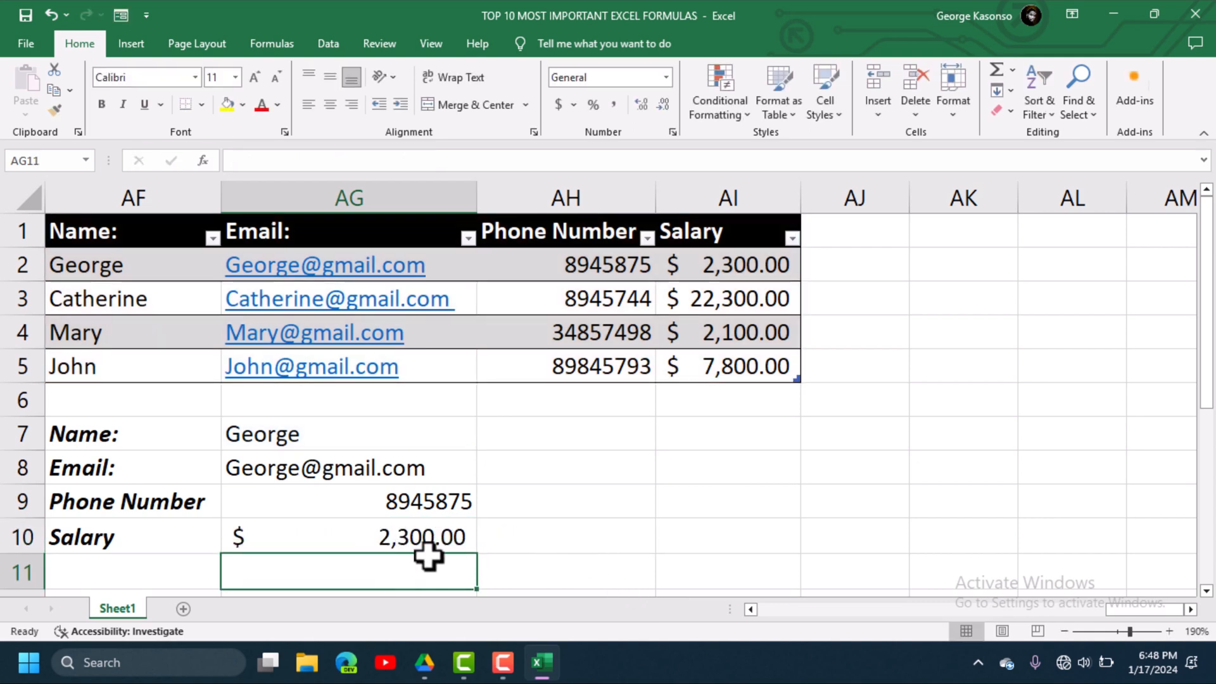
pyautogui.click(292, 526)
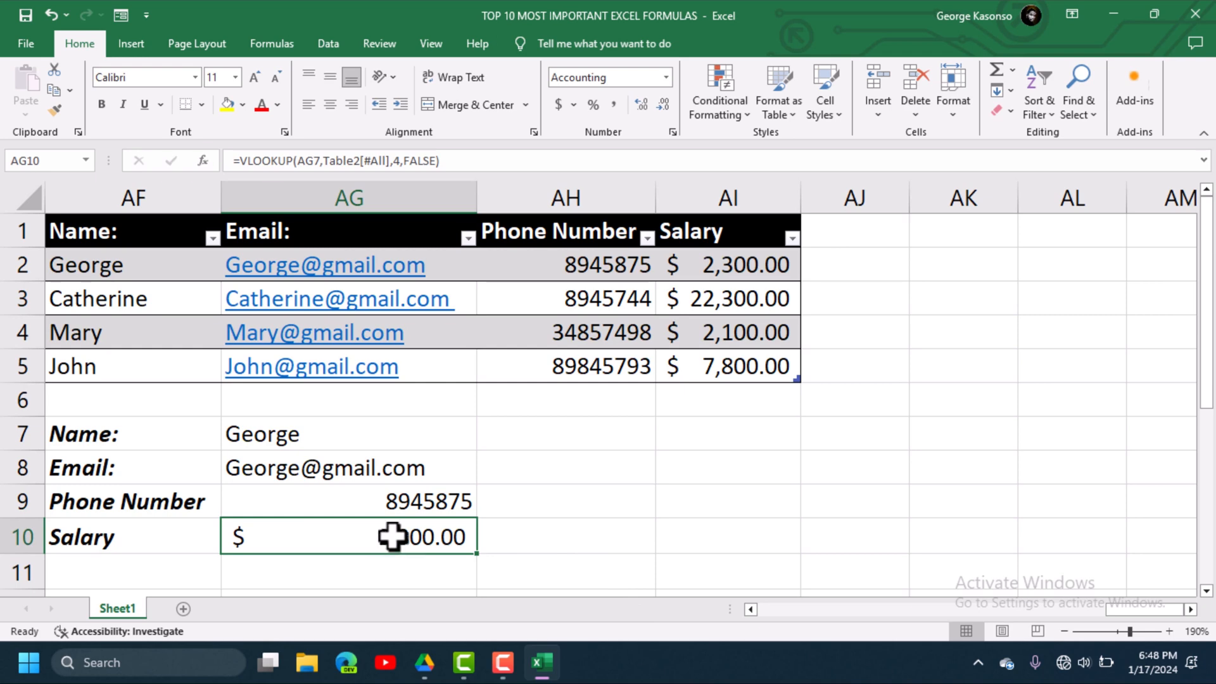
# Step: Test the lookups by setting cell AG7 to =AF5, the name in the table's last row
pyautogui.click(313, 439)
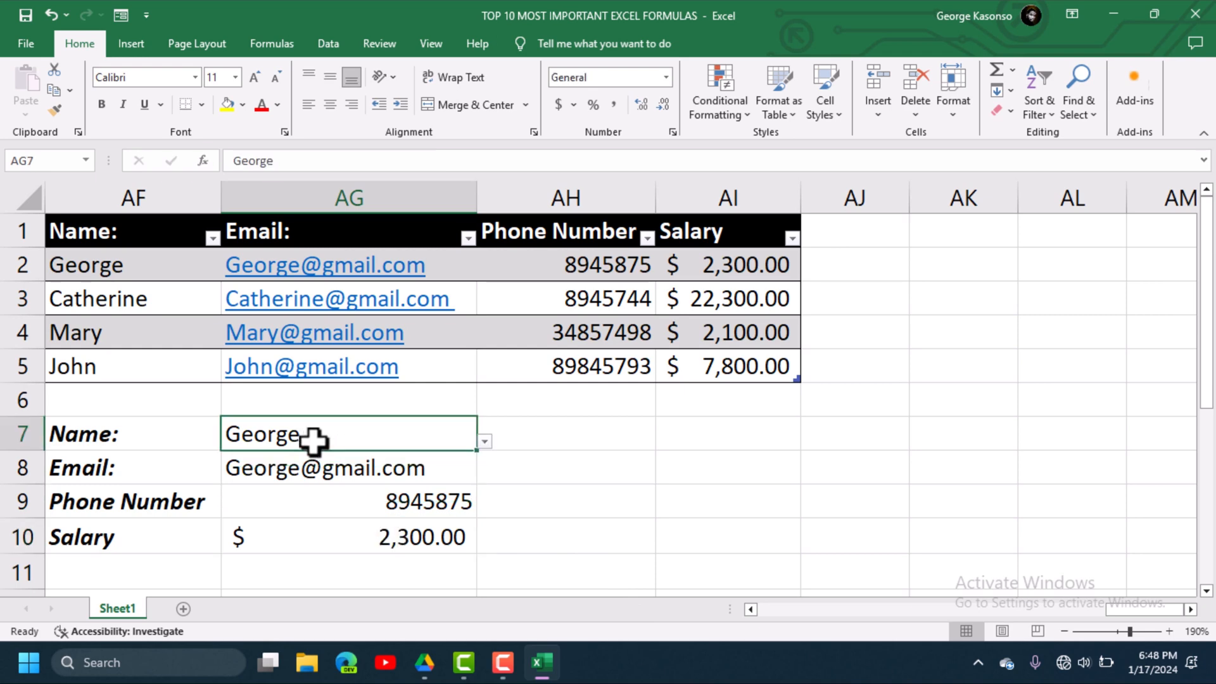
pyautogui.write('=')
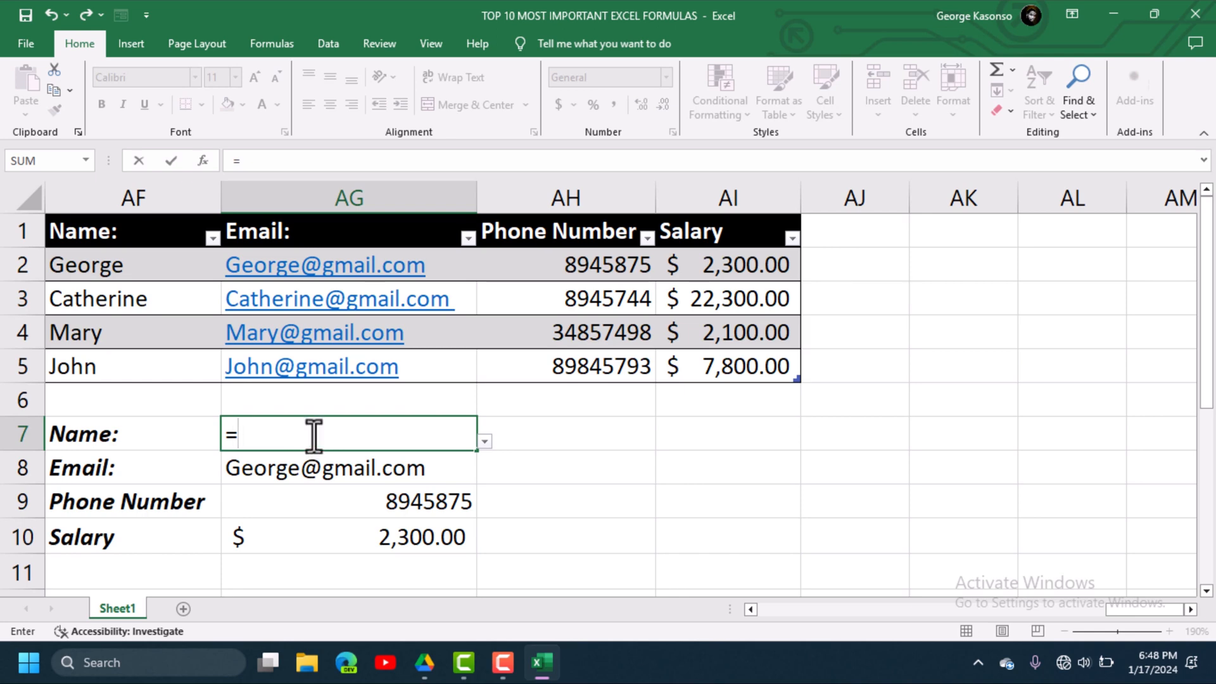
pyautogui.click(93, 359)
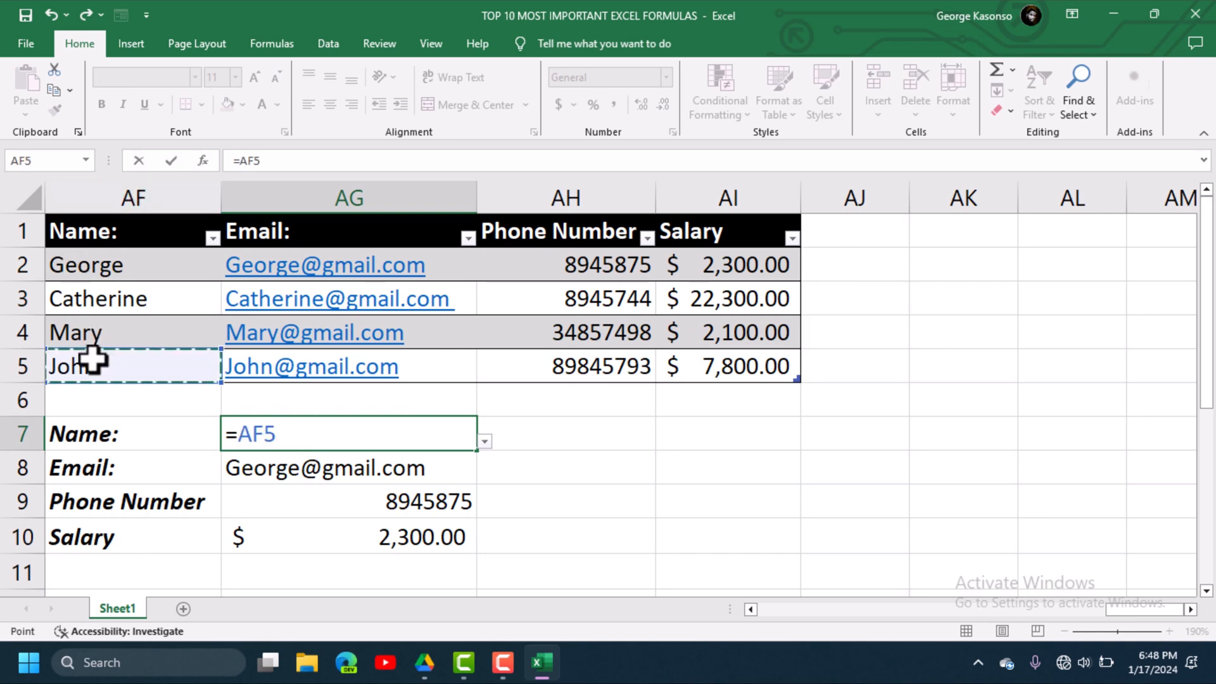
pyautogui.press('Return')
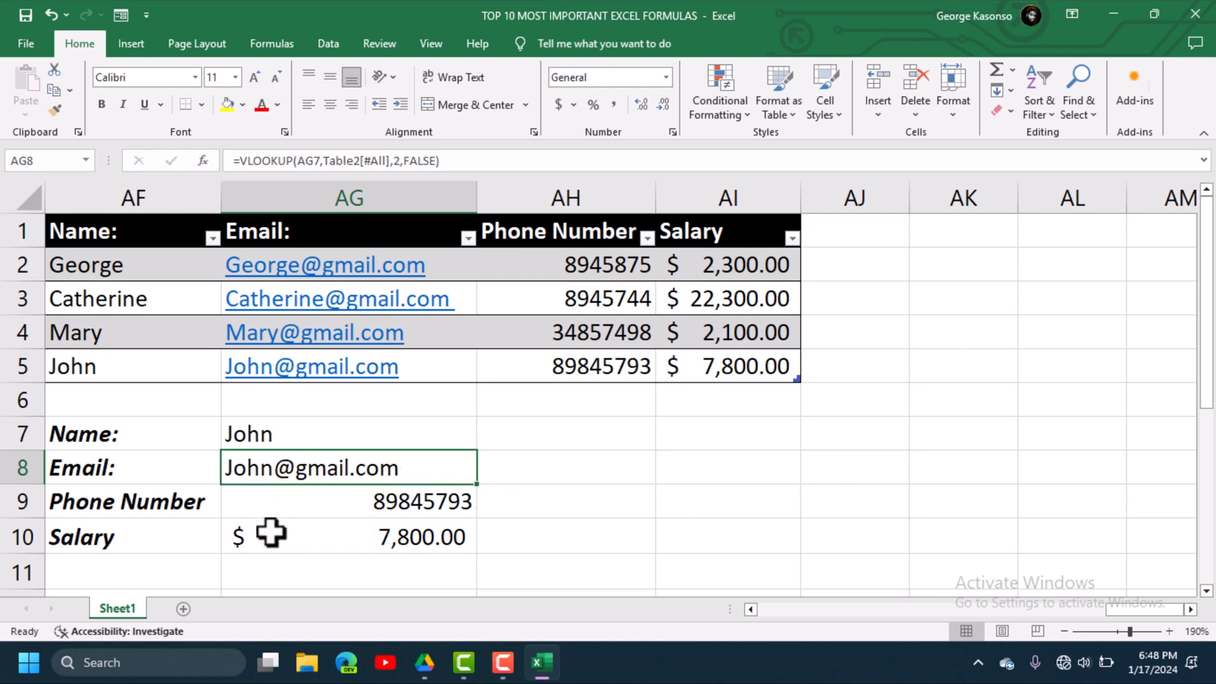
# Step: Change the lookup name in AG7 to the one in AF3 and discard the stray edit of the email formula in AG8
pyautogui.press('Up')
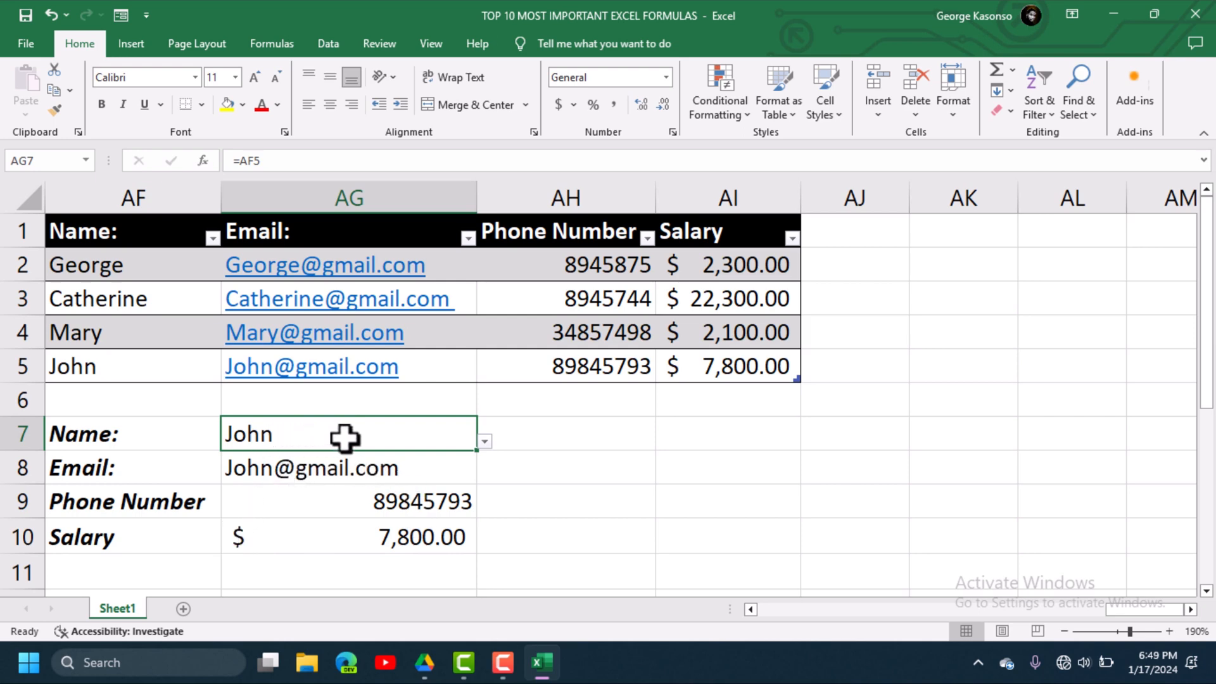
pyautogui.write('Ct')
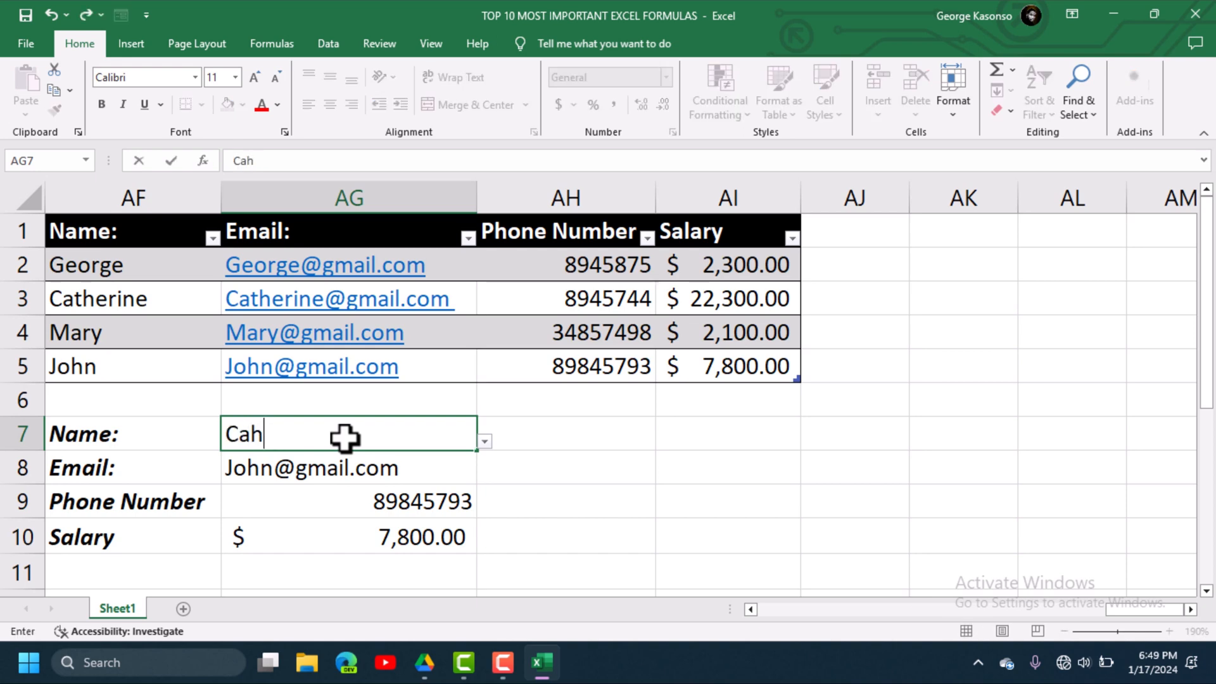
pyautogui.write('therine')
pyautogui.press('Return')
pyautogui.press('BackSpace')
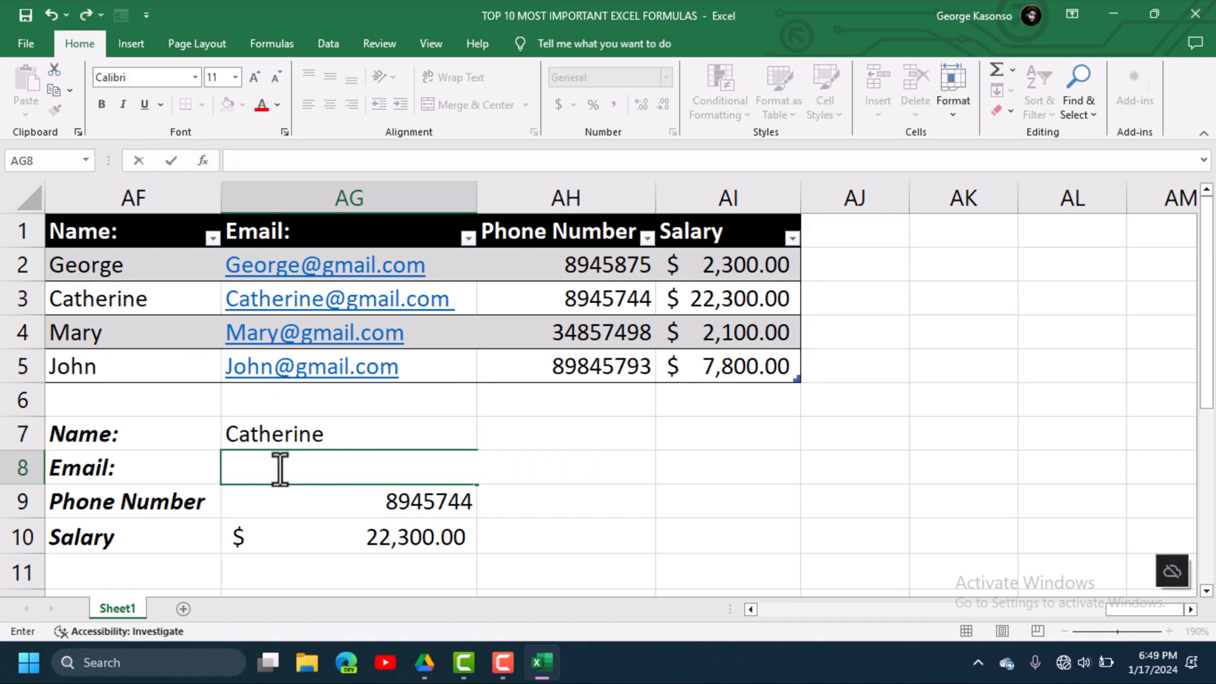
pyautogui.click(651, 502)
pyautogui.hotkey('ctrl', 'z')
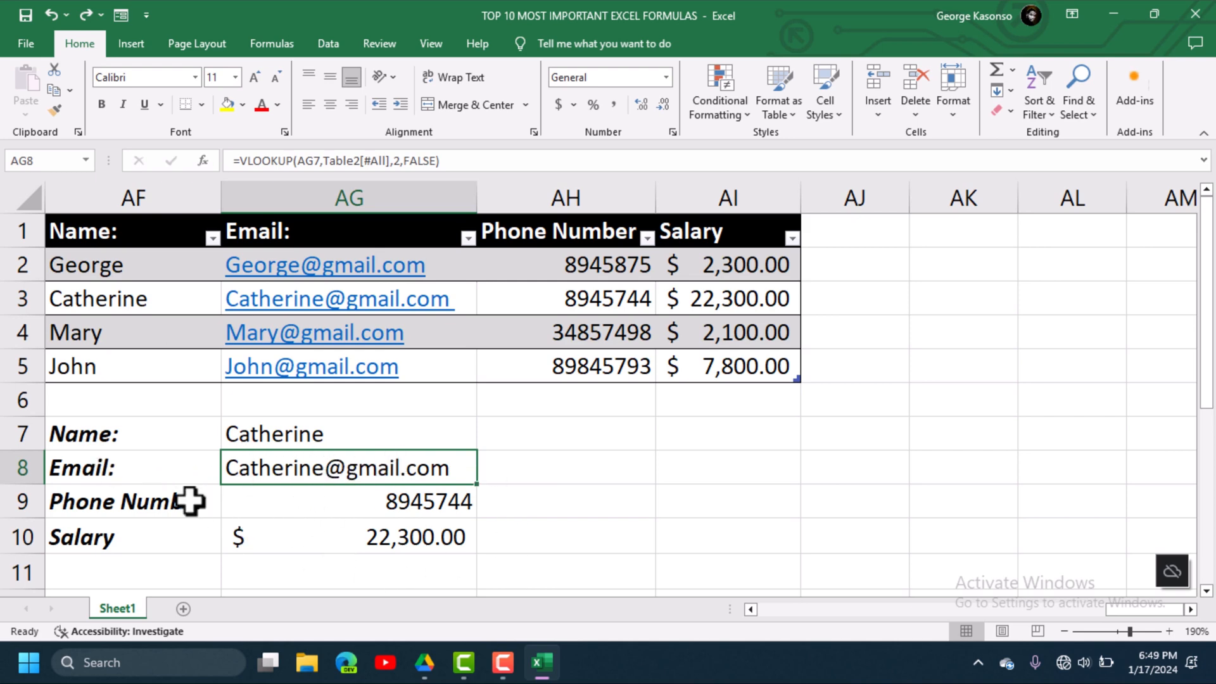
# Step: Set the lookup name in cell AG7 to =AF4, the name in the table's third data row
pyautogui.click(348, 440)
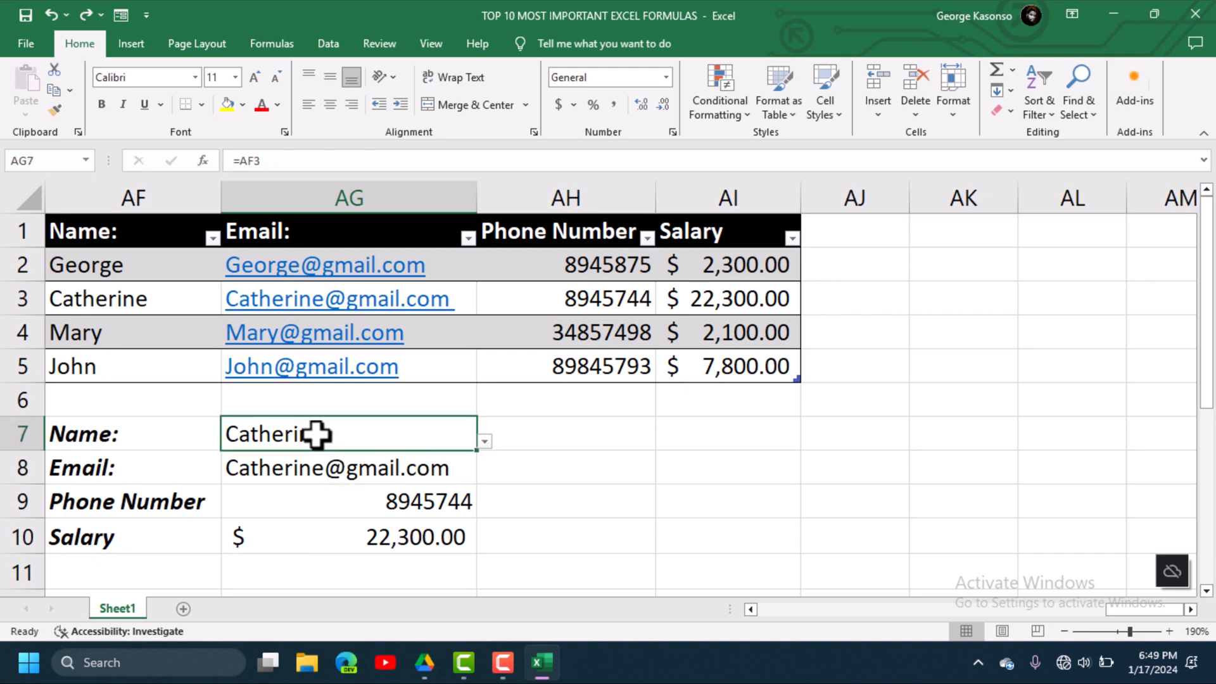
pyautogui.write('=')
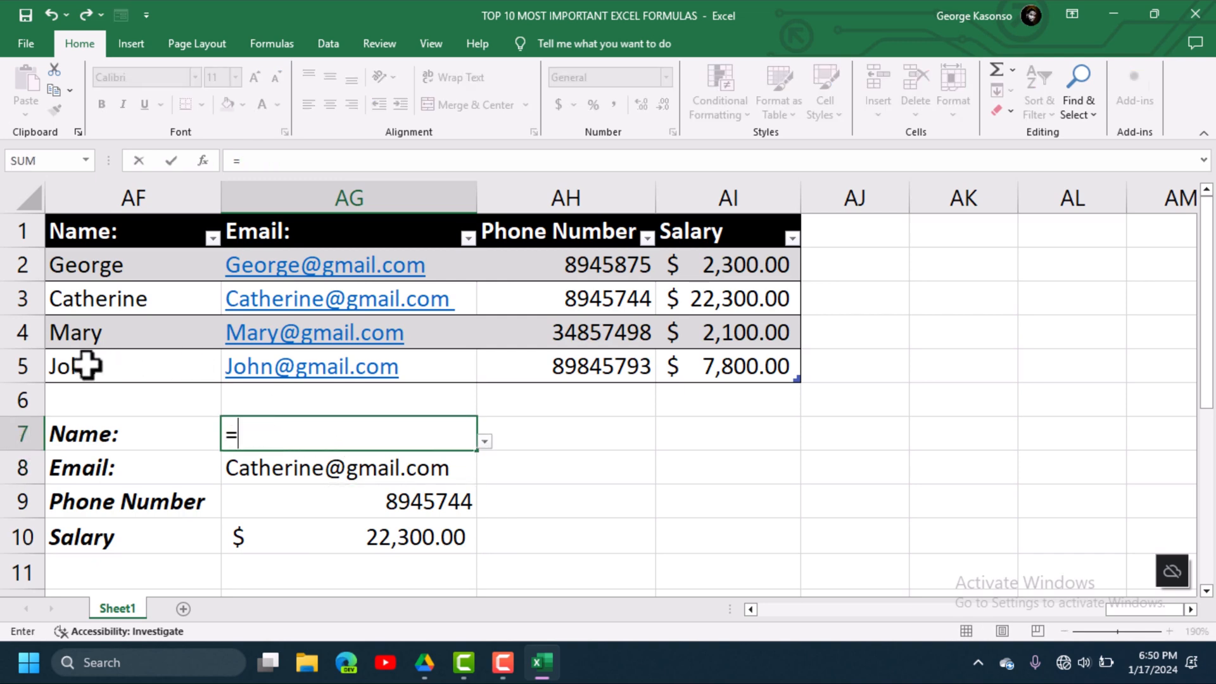
pyautogui.click(98, 339)
pyautogui.press('Return')
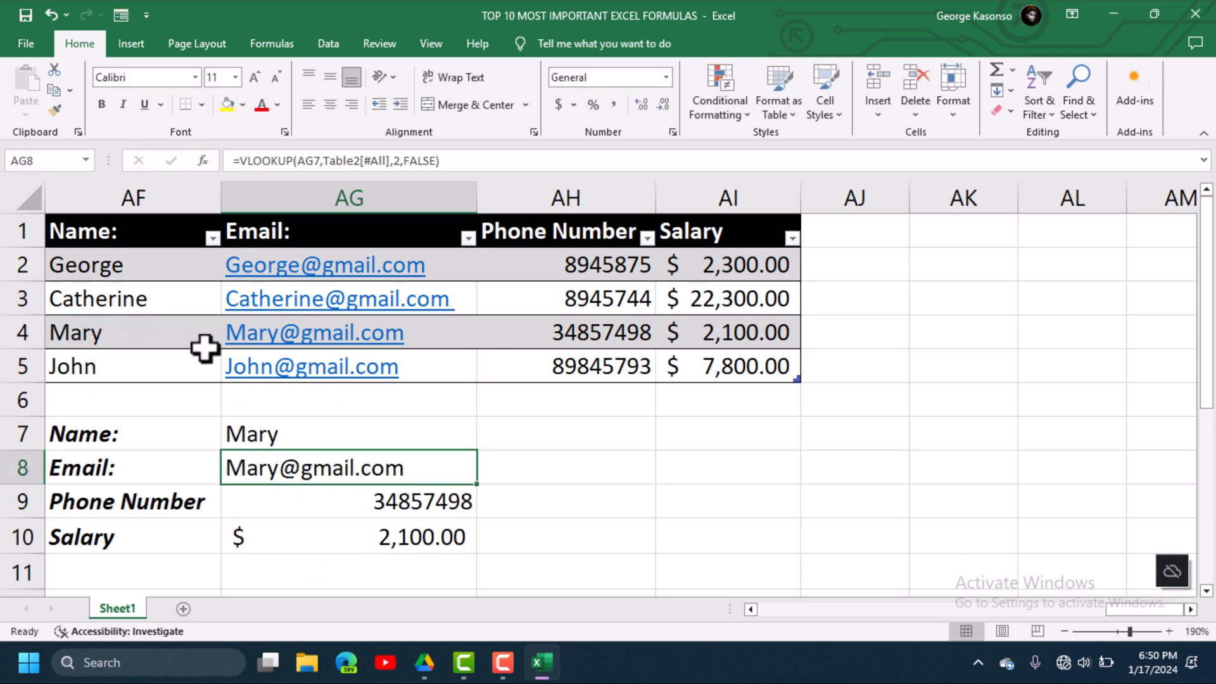
# Step: Try to replace the formula in AG7 with a directly typed name from the table's third data row, and cancel the entry
pyautogui.click(303, 435)
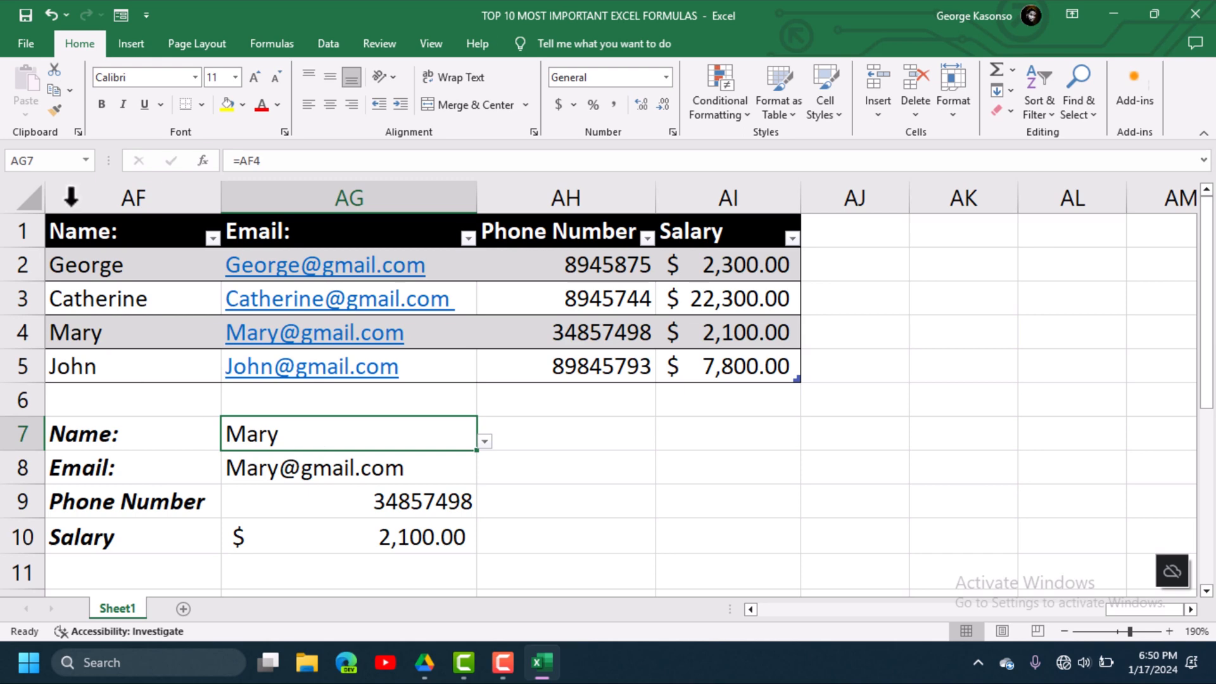
pyautogui.doubleClick(303, 434)
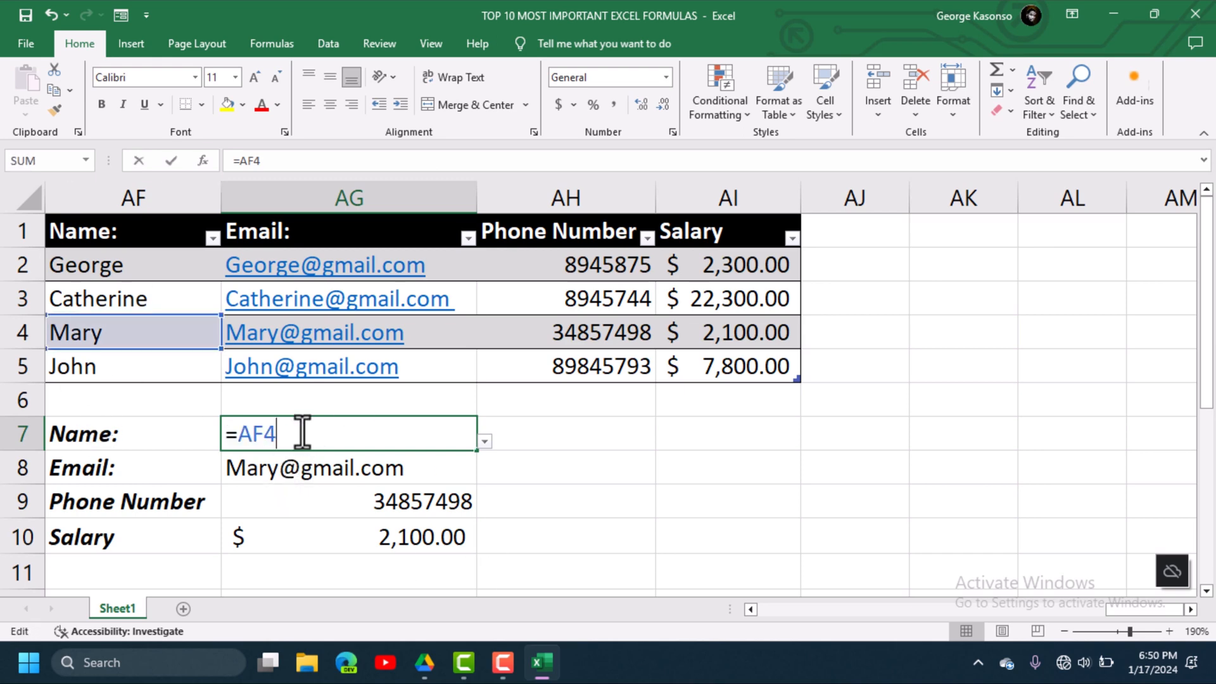
pyautogui.press('BackSpace')
pyautogui.press('BackSpace')
pyautogui.press('BackSpace')
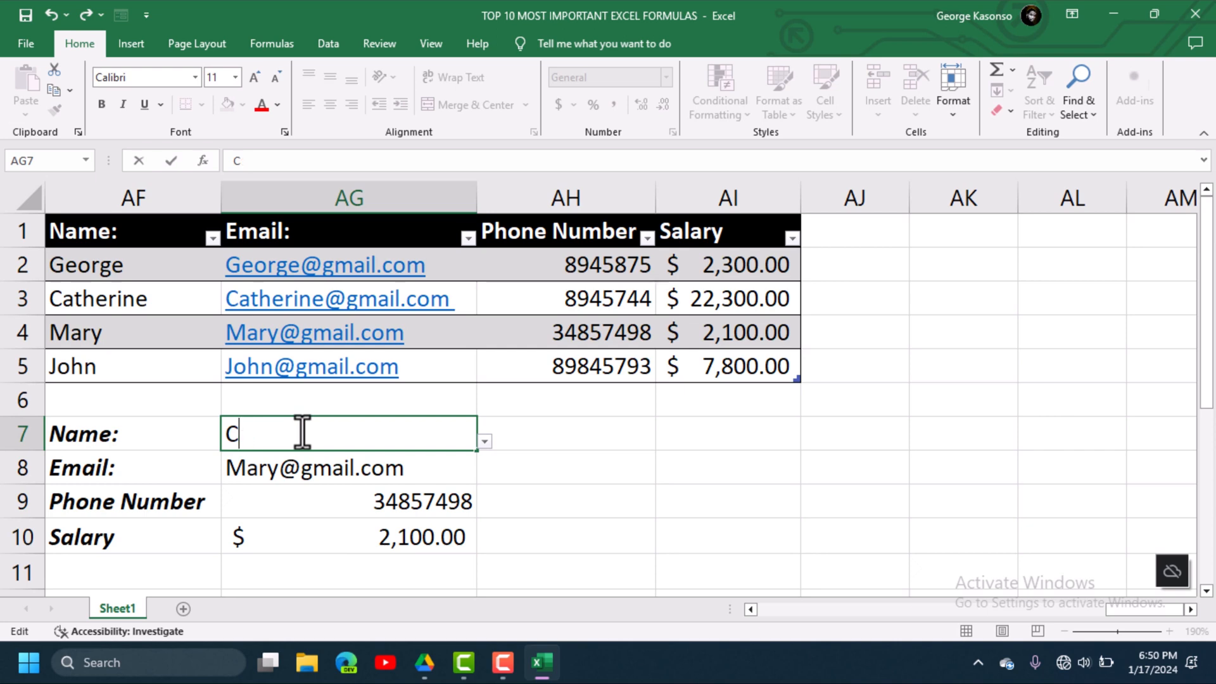
pyautogui.write('M')
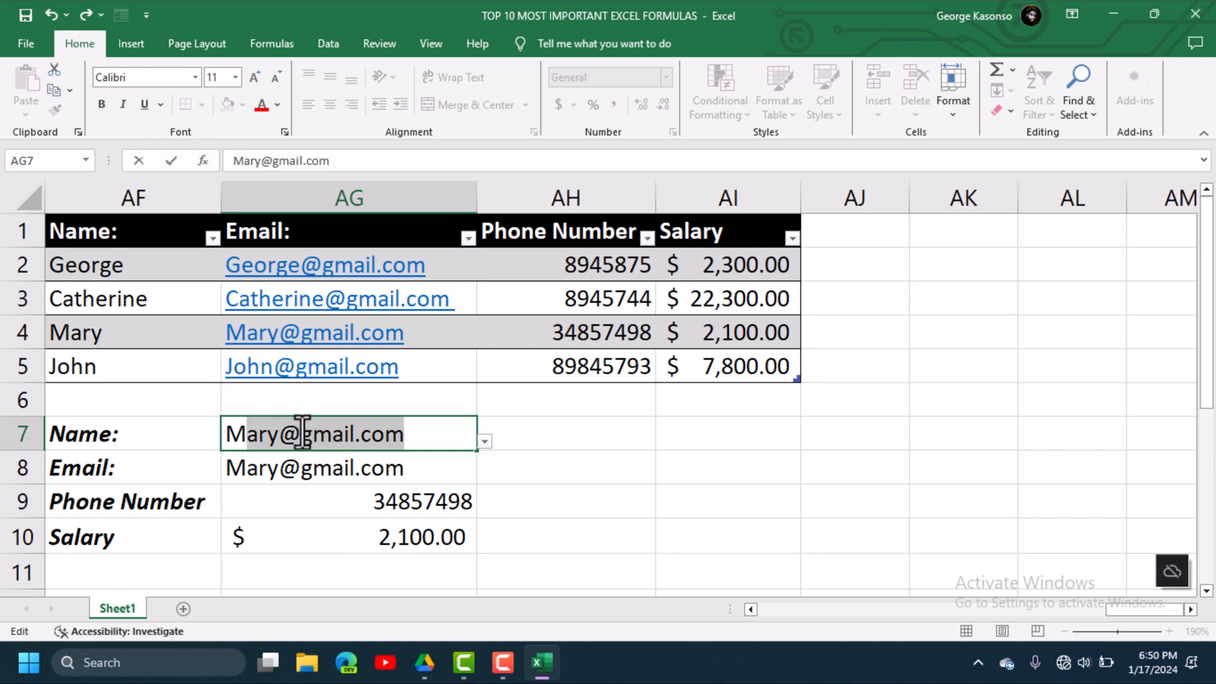
pyautogui.press('BackSpace')
pyautogui.write('ARY')
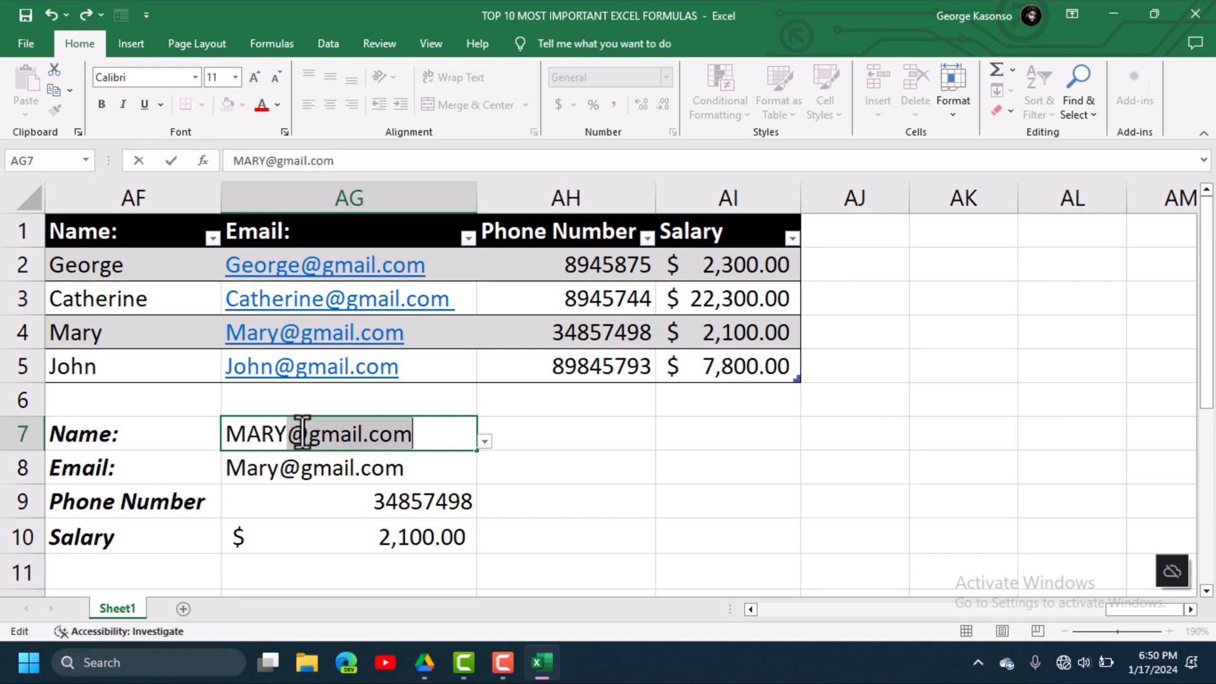
pyautogui.press('BackSpace')
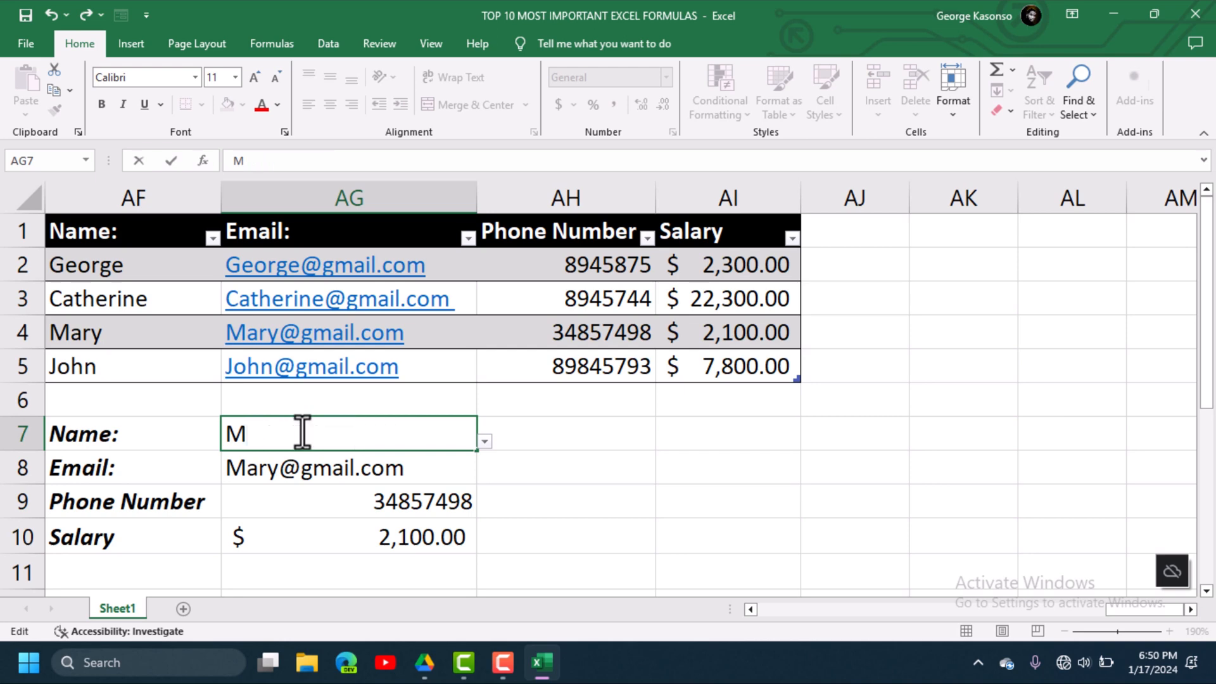
pyautogui.write('a')
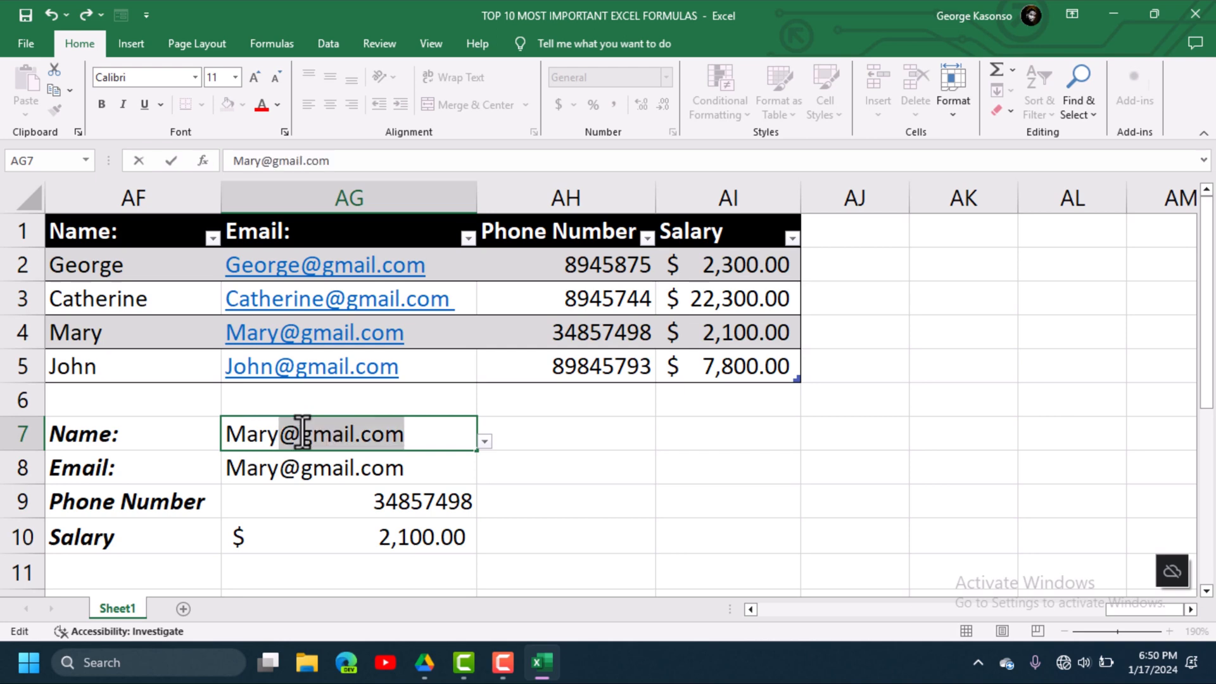
pyautogui.write('ry')
pyautogui.press('Return')
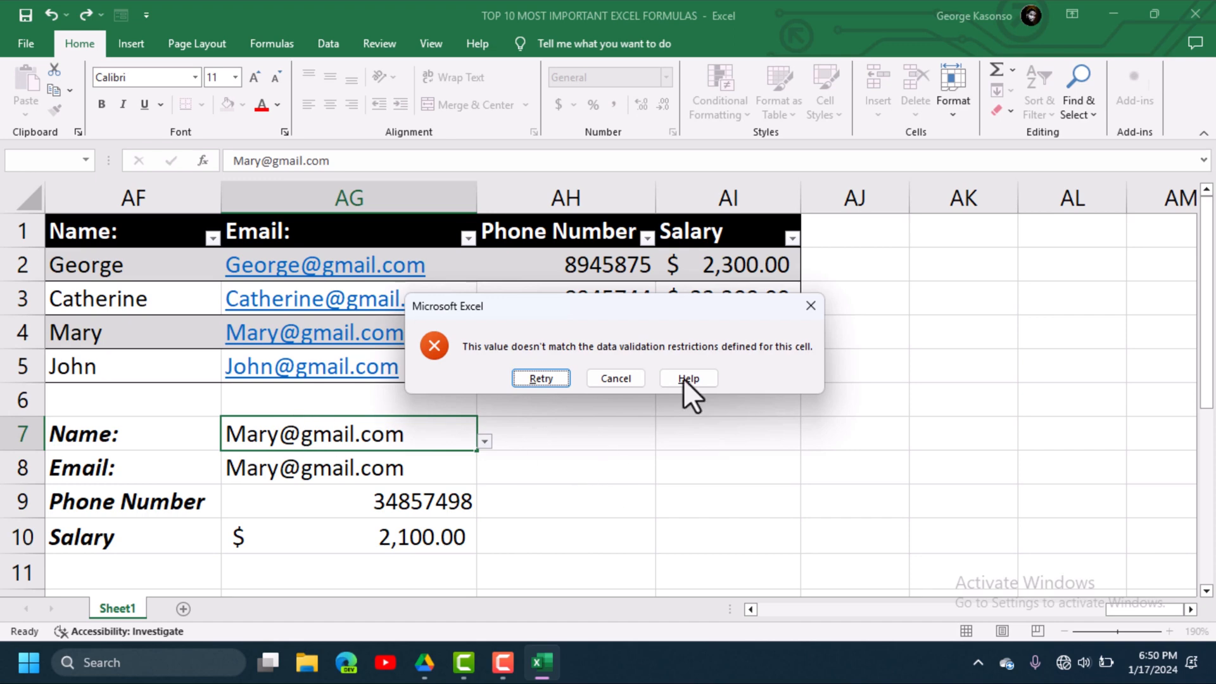
pyautogui.click(815, 304)
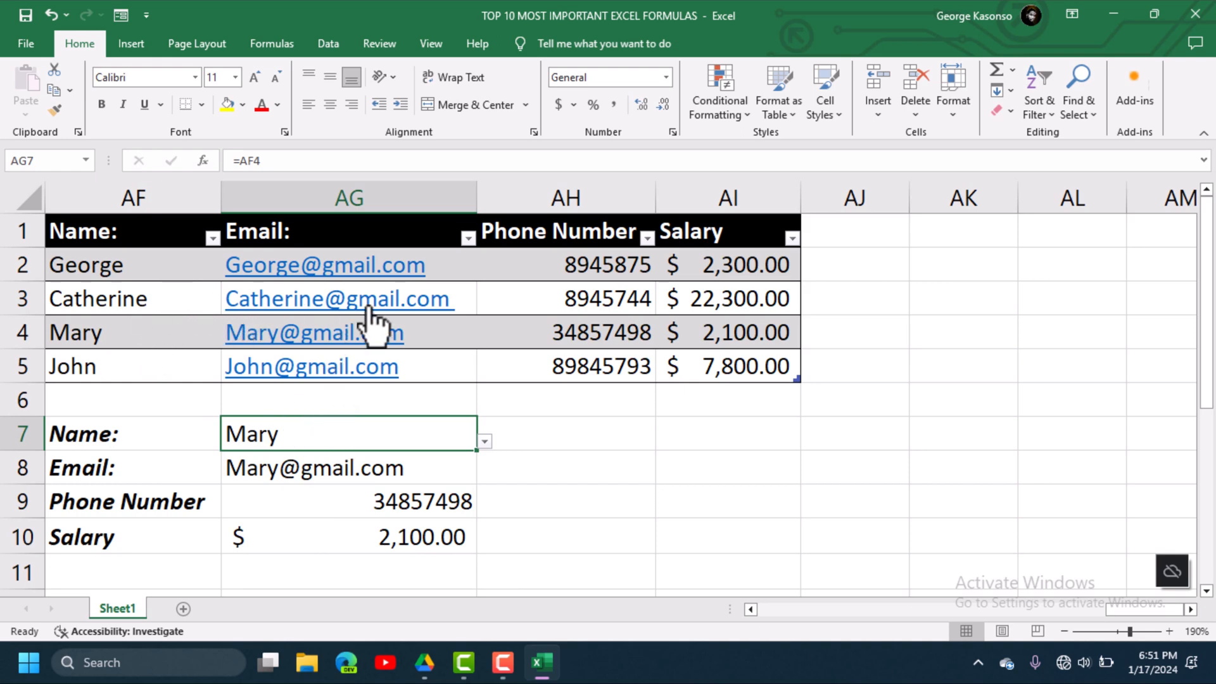
# Step: Review the name reference in cell AG7 and the email, phone number and salary VLOOKUP formulas in AG8 to AG10
pyautogui.doubleClick(308, 436)
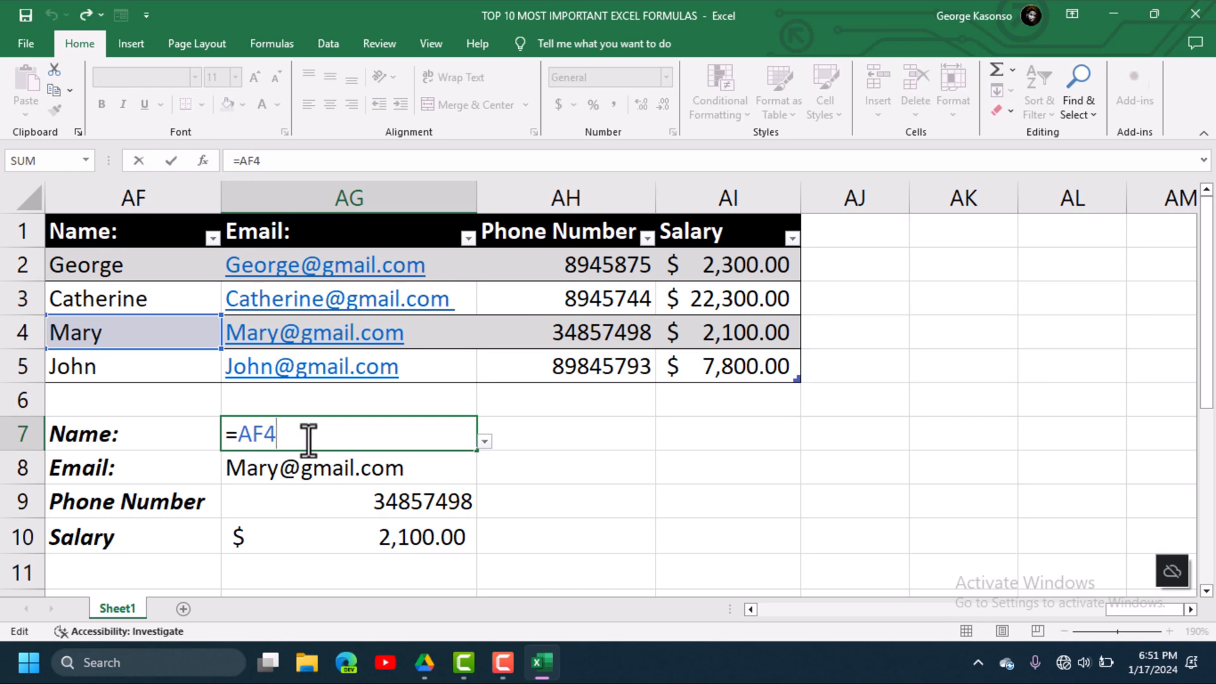
pyautogui.press('Return')
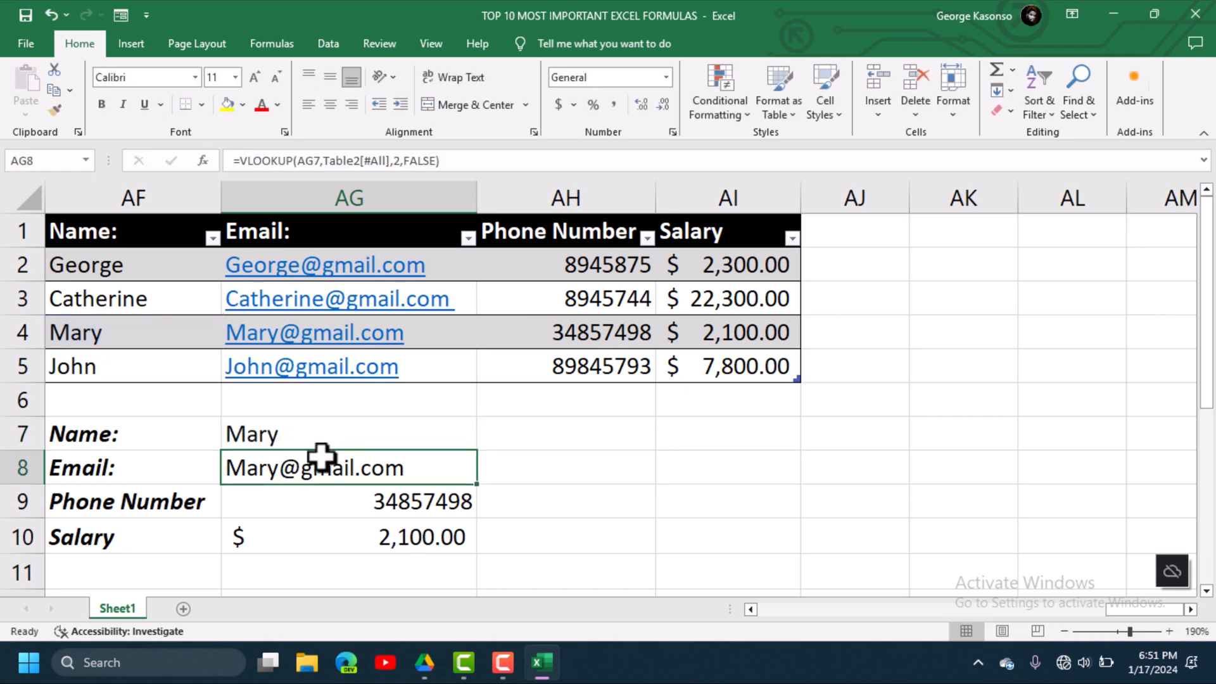
pyautogui.click(361, 511)
pyautogui.click(342, 438)
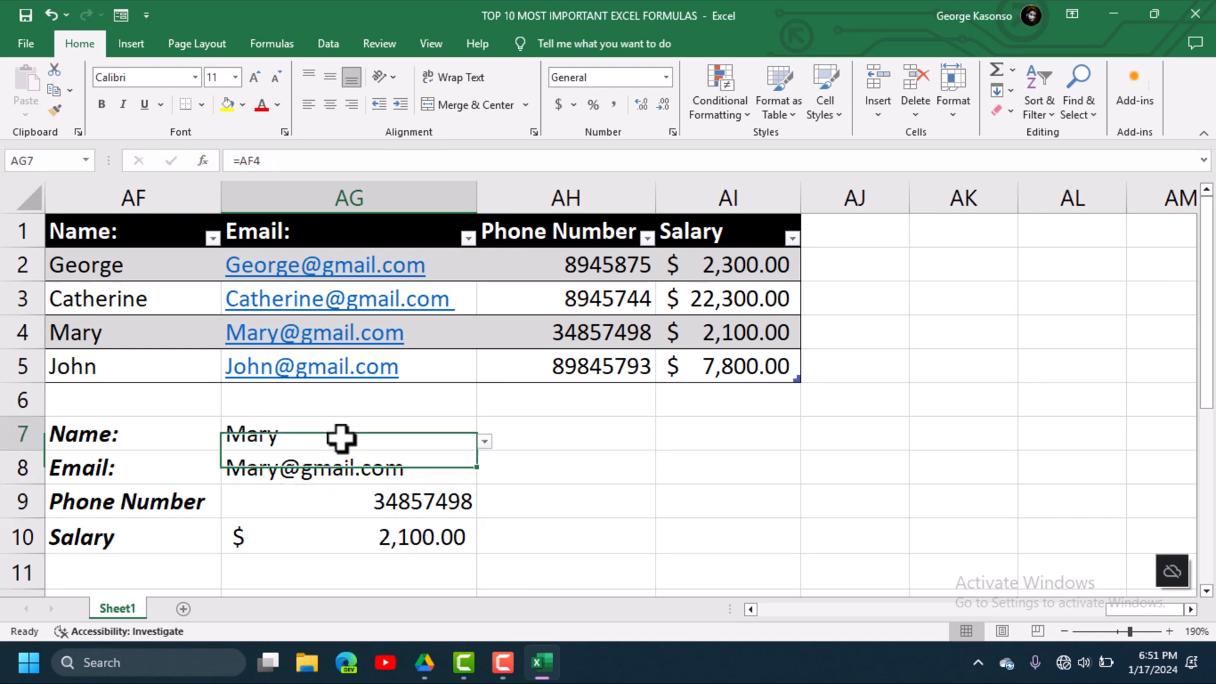
pyautogui.click(332, 489)
pyautogui.click(353, 531)
pyautogui.click(332, 409)
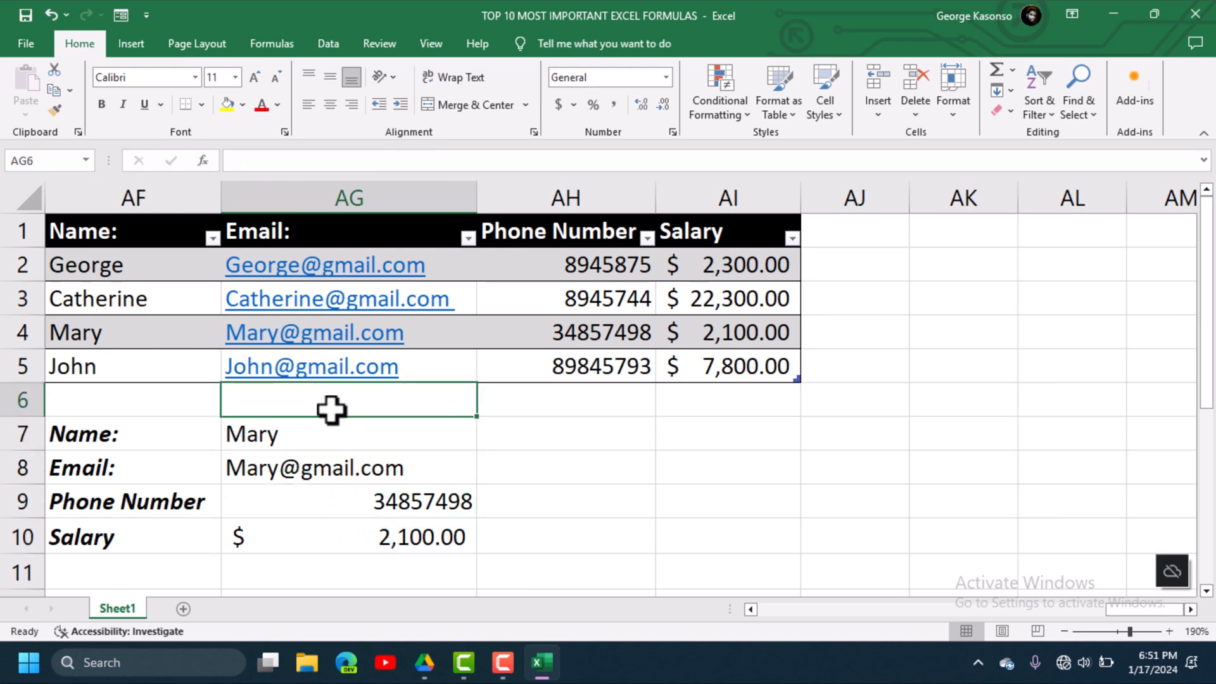
pyautogui.click(323, 435)
pyautogui.click(317, 466)
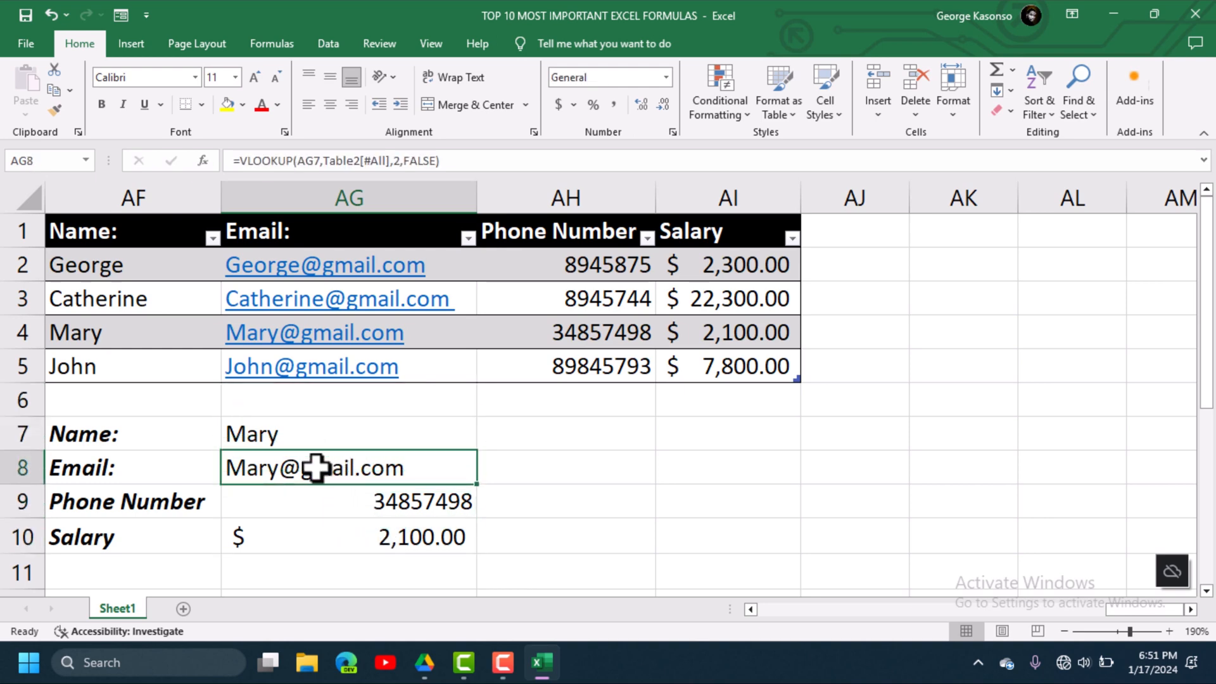
pyautogui.click(314, 497)
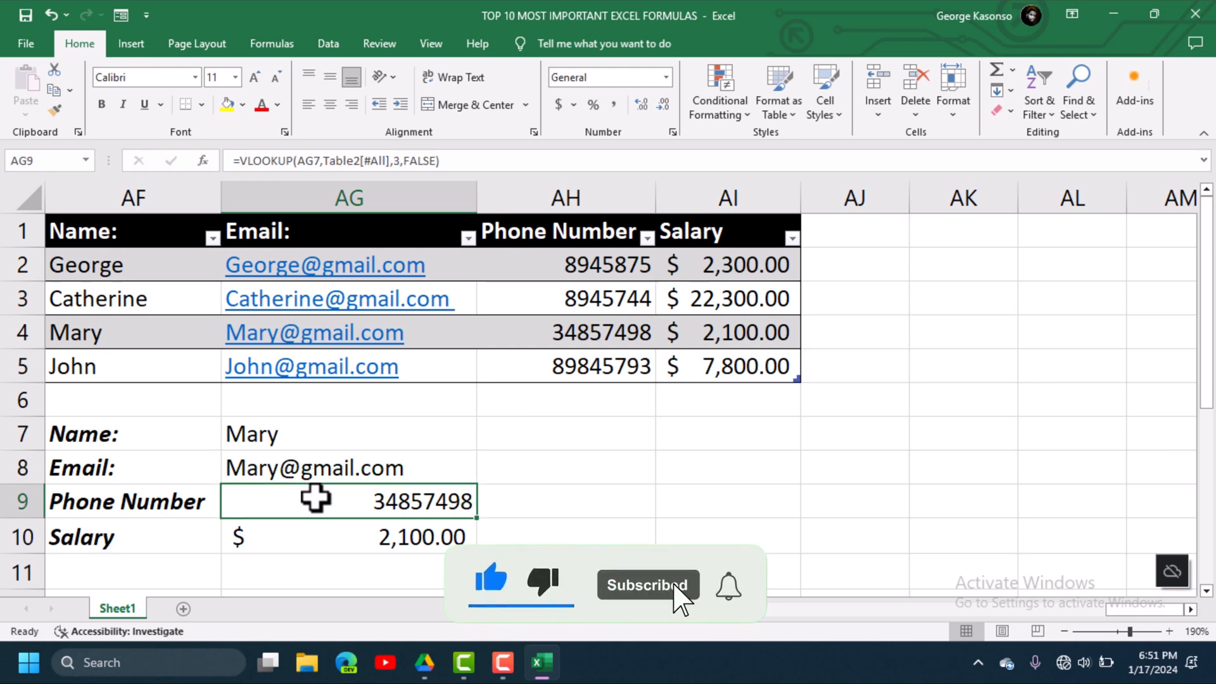
pyautogui.click(340, 525)
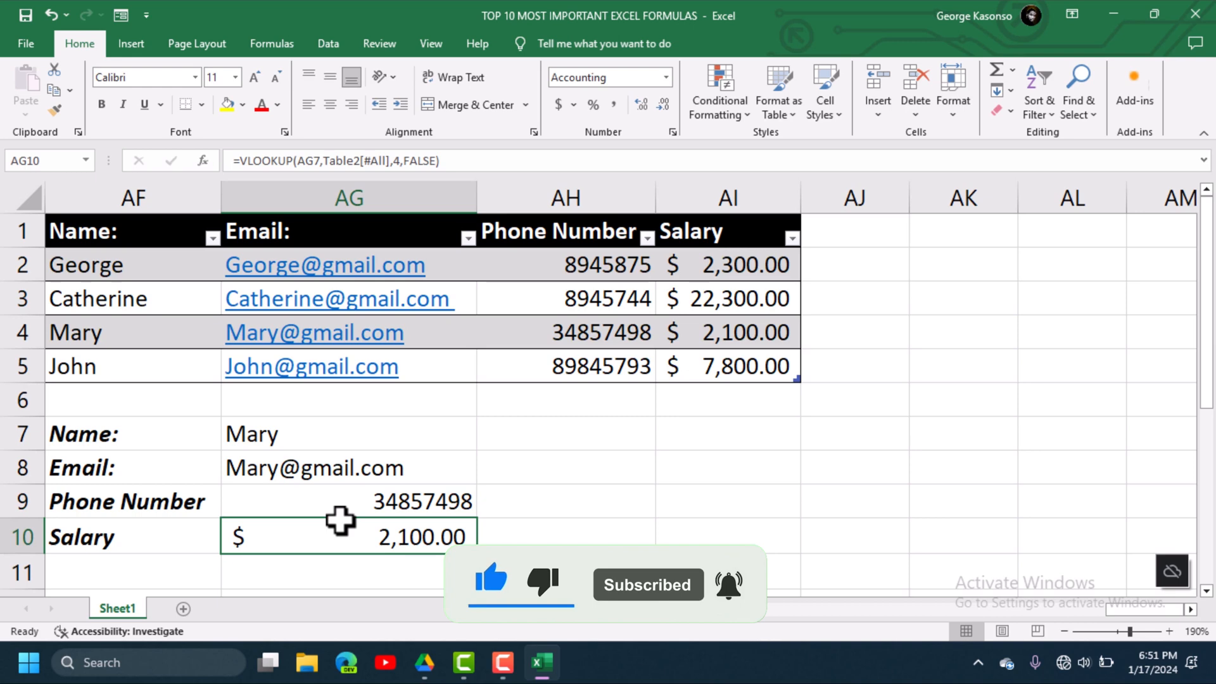